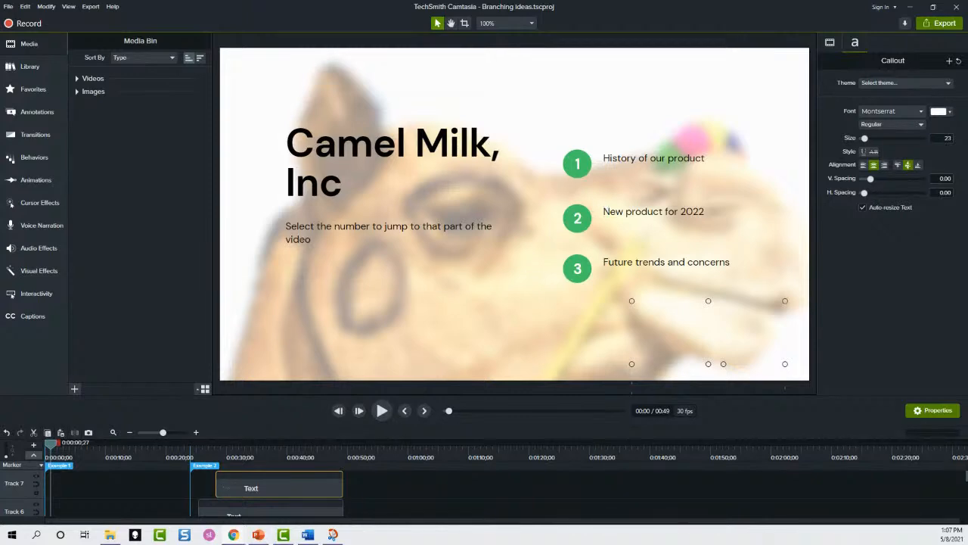
# Preview the second branching example at about 0:00:30, then save and close the project
pyautogui.moveTo(52, 447); pyautogui.dragTo(227, 451)
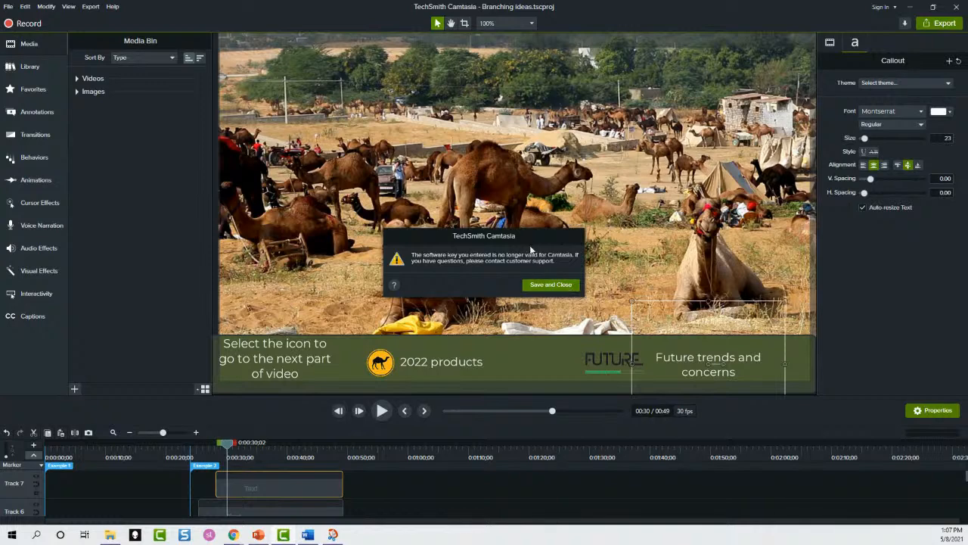
pyautogui.click(550, 285)
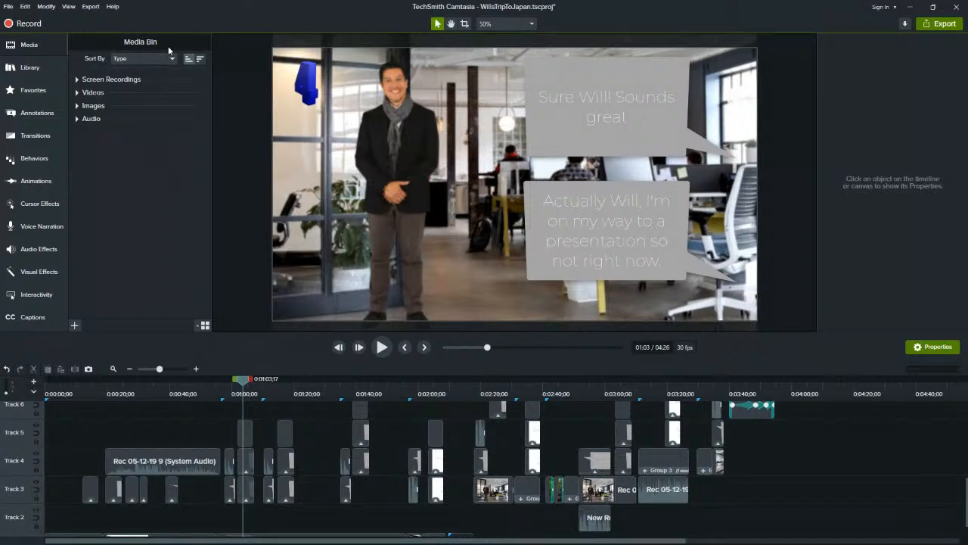
# Browse the screen recordings in the project's media and preview the dialogue scene at about 0:01:16
pyautogui.click(77, 80)
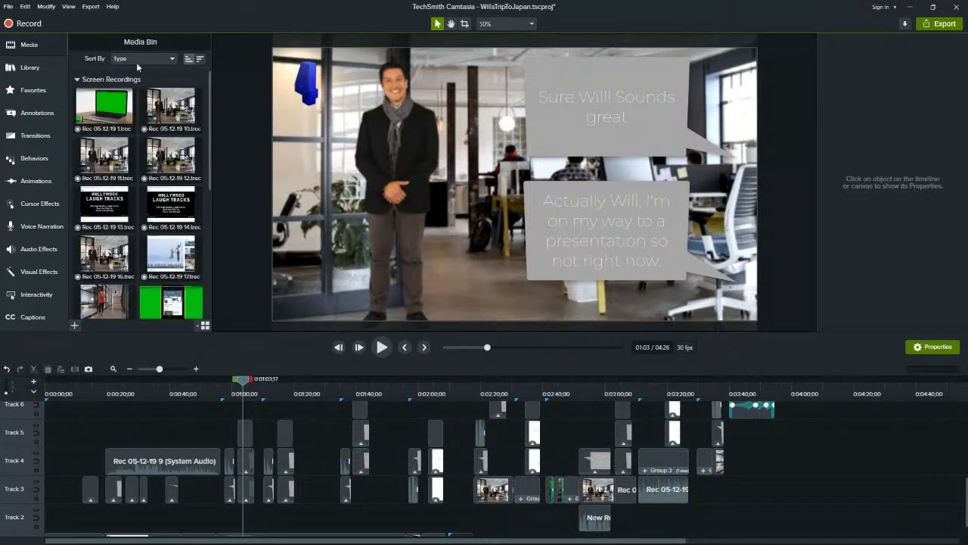
pyautogui.click(178, 162)
pyautogui.click(77, 79)
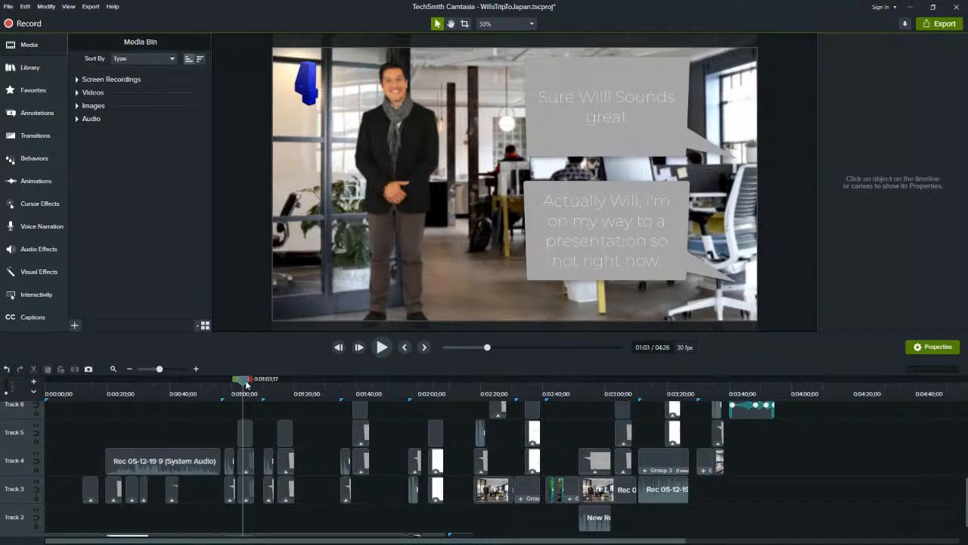
pyautogui.moveTo(245, 381); pyautogui.dragTo(281, 380)
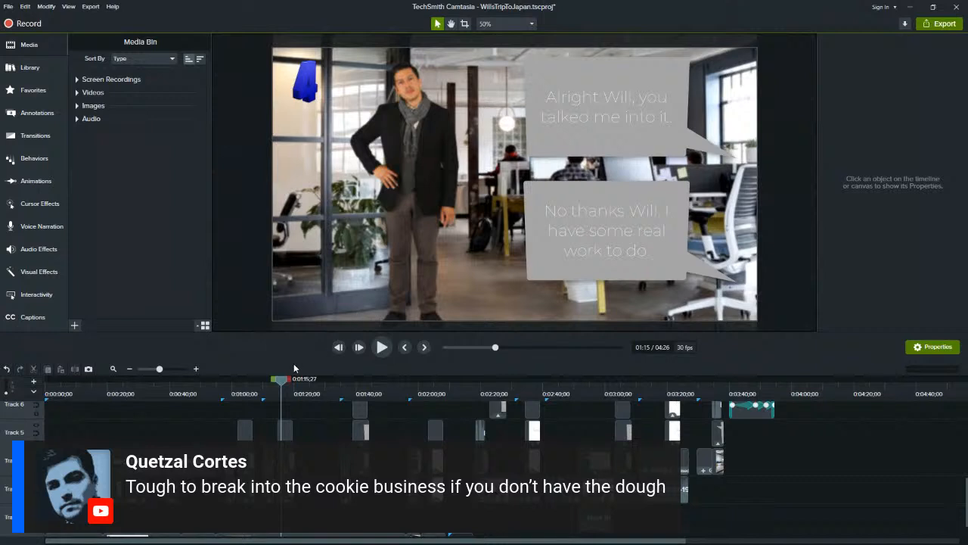
pyautogui.moveTo(281, 380)
pyautogui.mouseDown()
pyautogui.moveTo(272, 380)
pyautogui.moveTo(284, 388)
pyautogui.mouseUp()
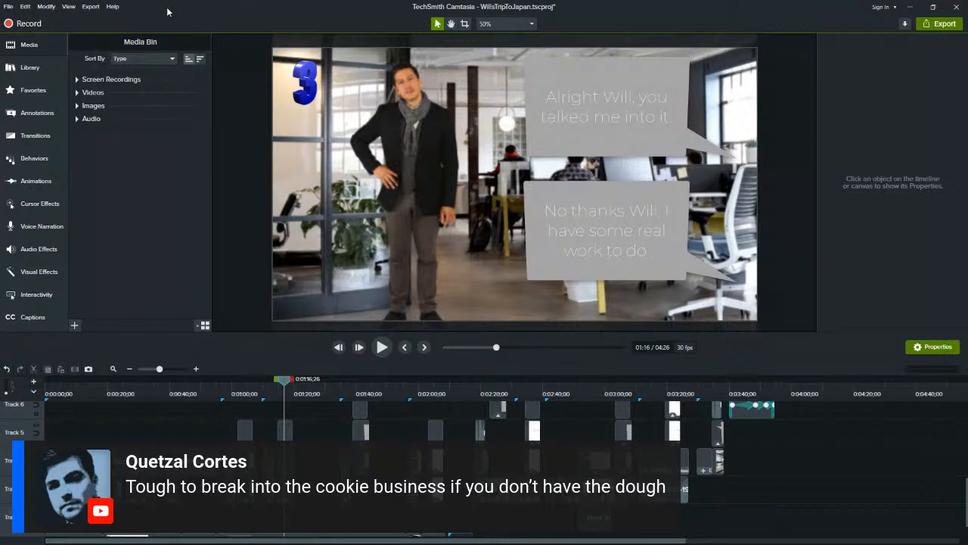
# Examine the available video export destinations and the project file export formats
pyautogui.click(93, 10)
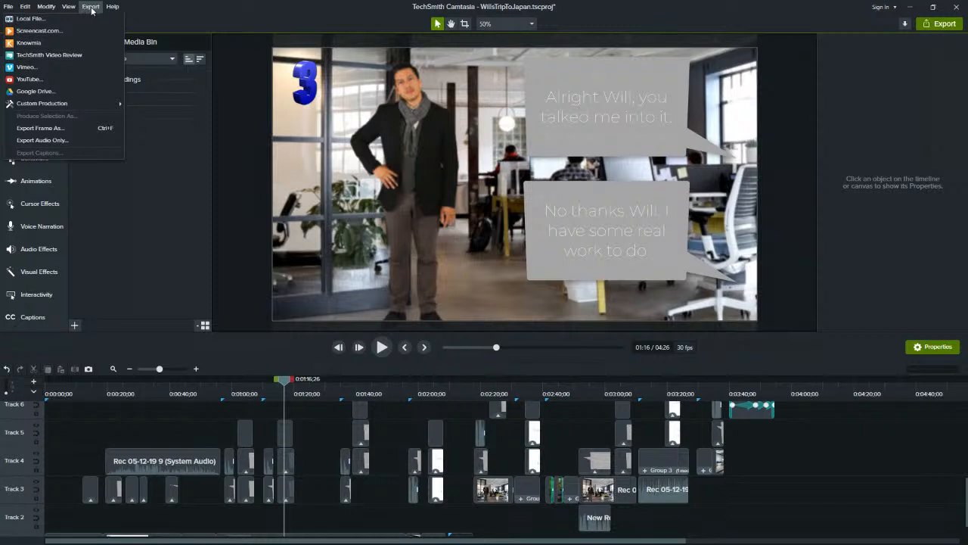
pyautogui.click(92, 9)
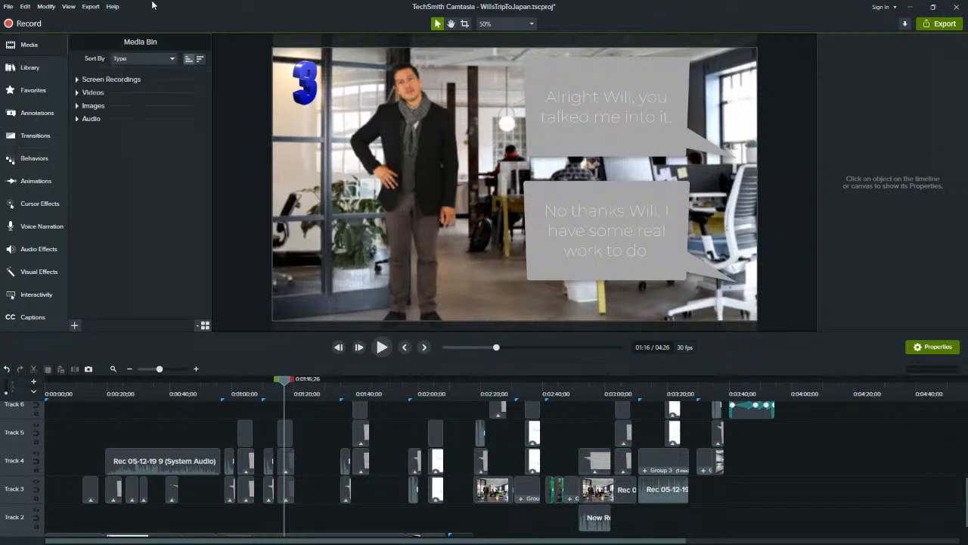
pyautogui.click(11, 7)
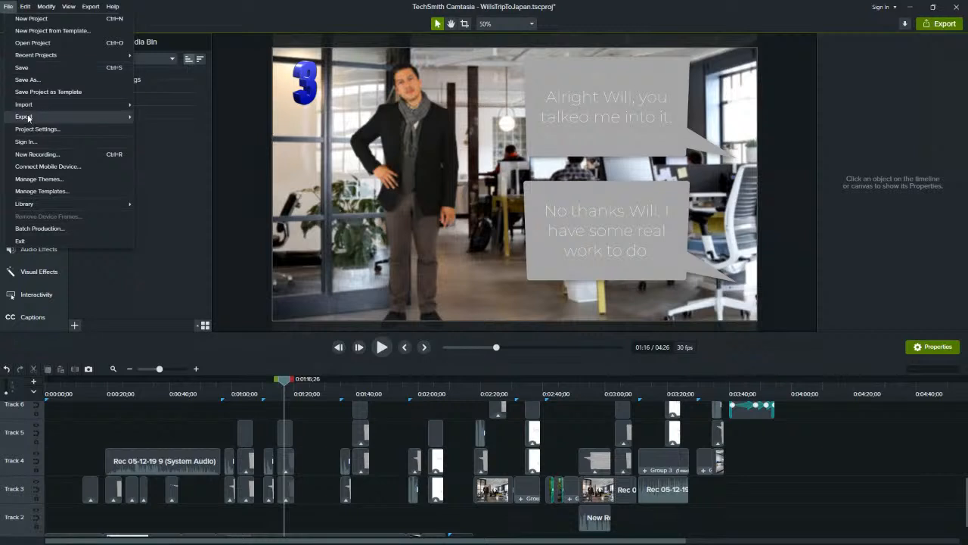
pyautogui.moveTo(28, 117)
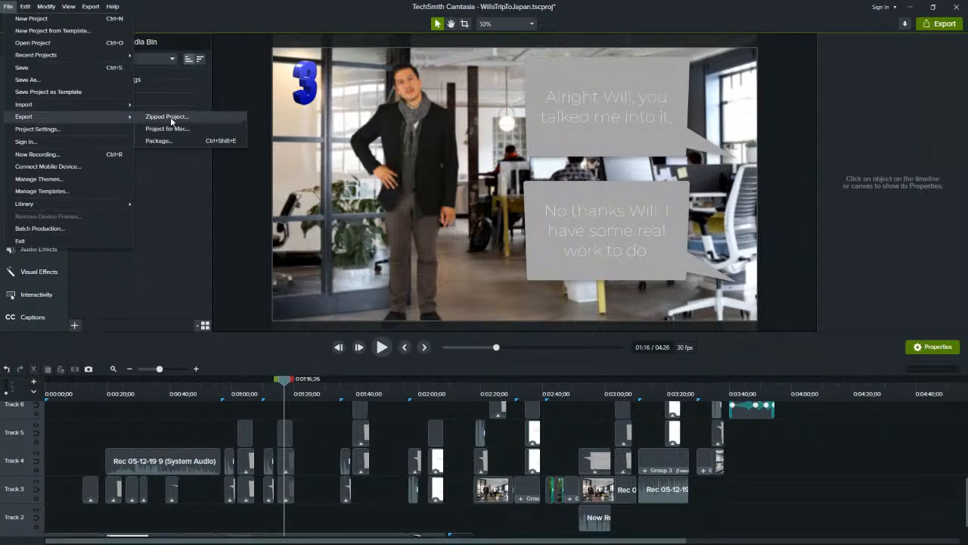
pyautogui.click(167, 4)
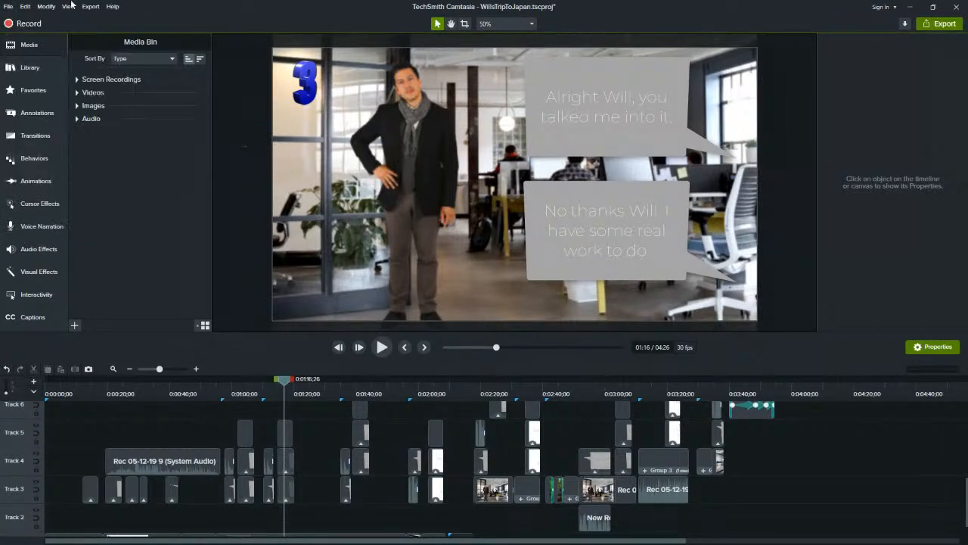
pyautogui.click(90, 6)
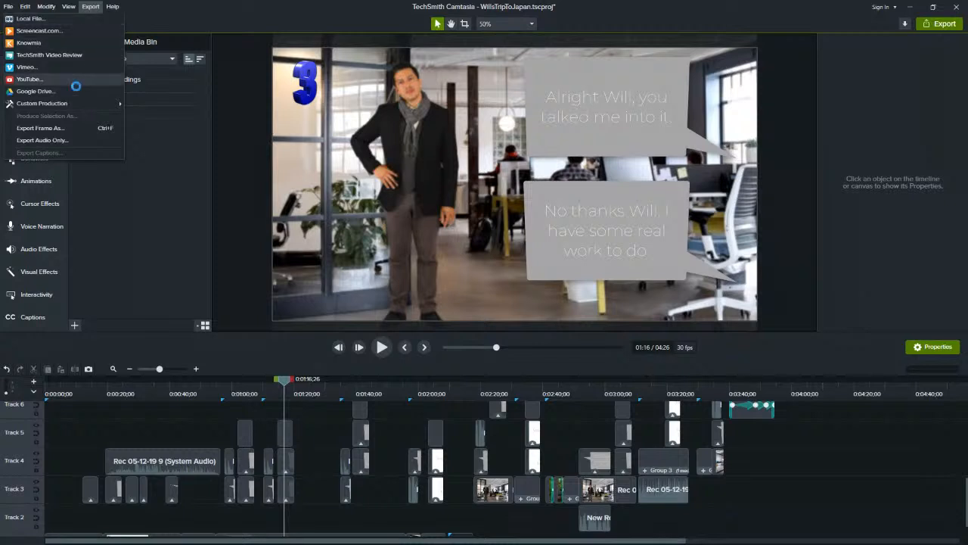
pyautogui.moveTo(71, 105)
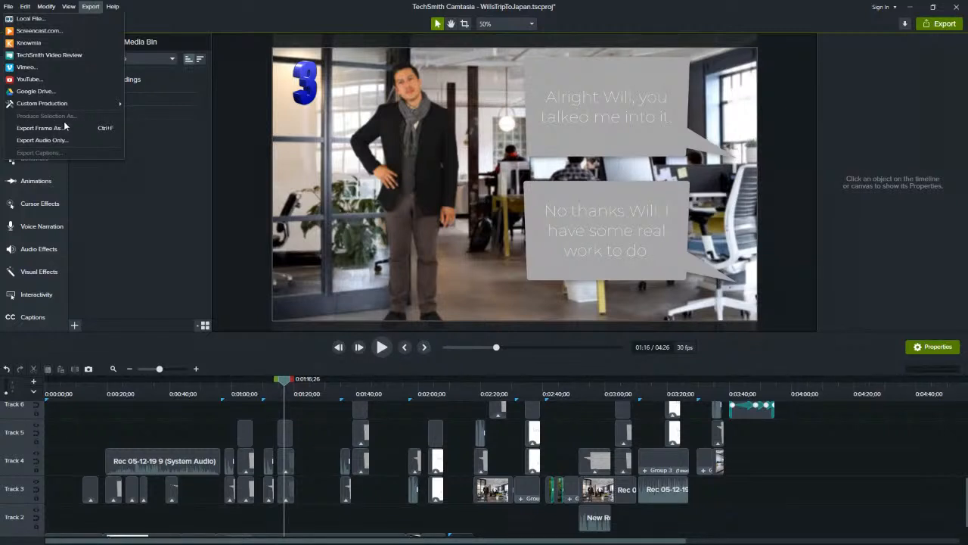
pyautogui.click(289, 380)
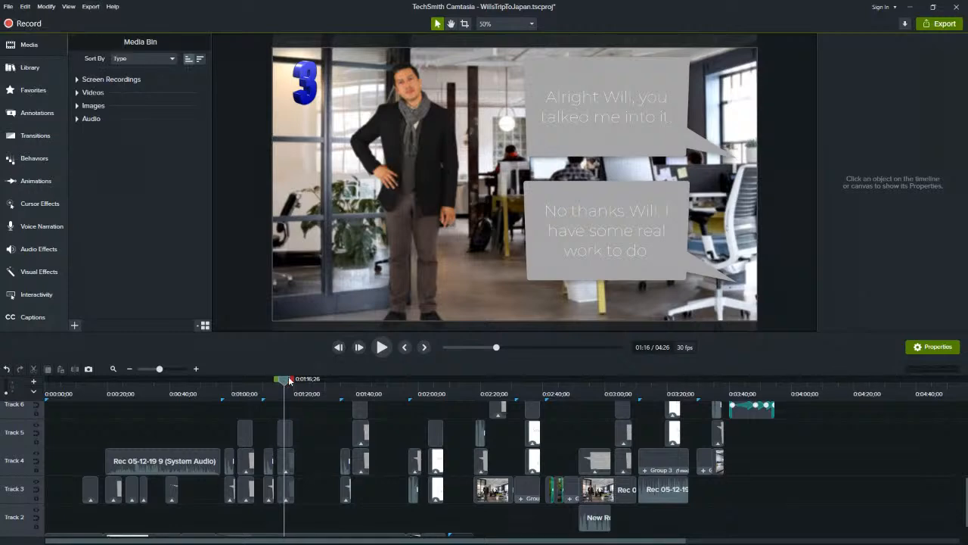
# Select the timeline range from about 0:00:12 to 0:01:19 and place the playhead at about 0:01:00
pyautogui.moveTo(277, 384); pyautogui.dragTo(221, 381)
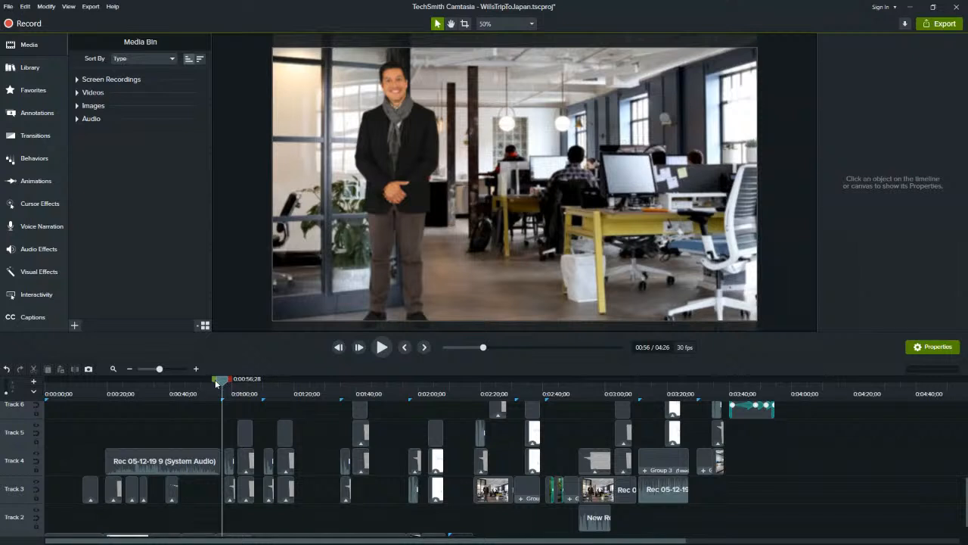
pyautogui.moveTo(230, 382); pyautogui.dragTo(295, 382)
pyautogui.moveTo(221, 379); pyautogui.dragTo(81, 382)
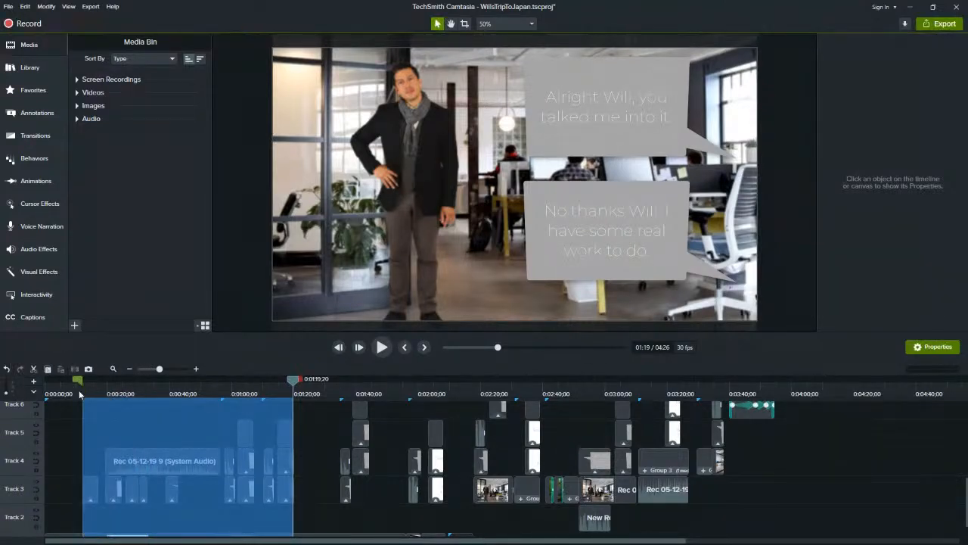
pyautogui.moveTo(297, 383); pyautogui.dragTo(233, 380)
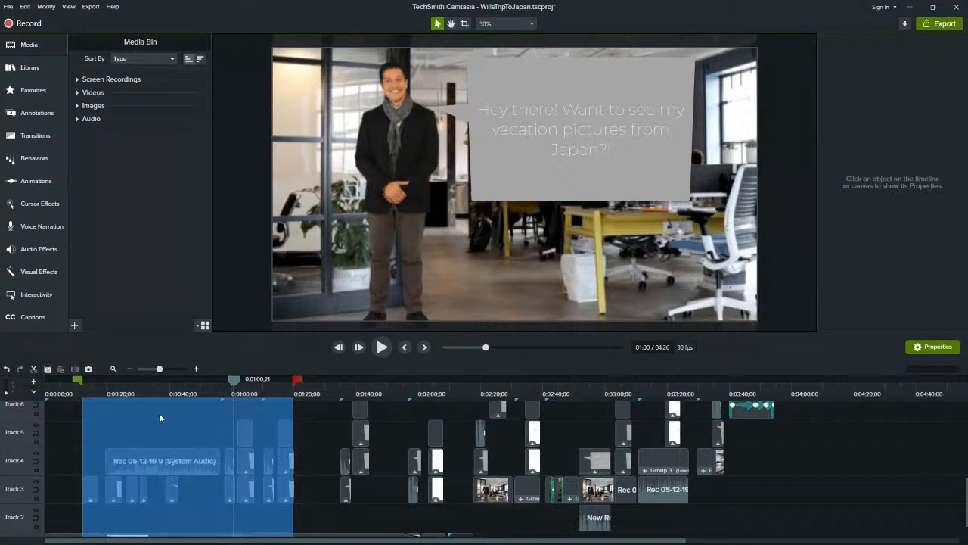
# Examine the export options for the selected timeline range and for the frame at about 0:00:41
pyautogui.click(90, 6)
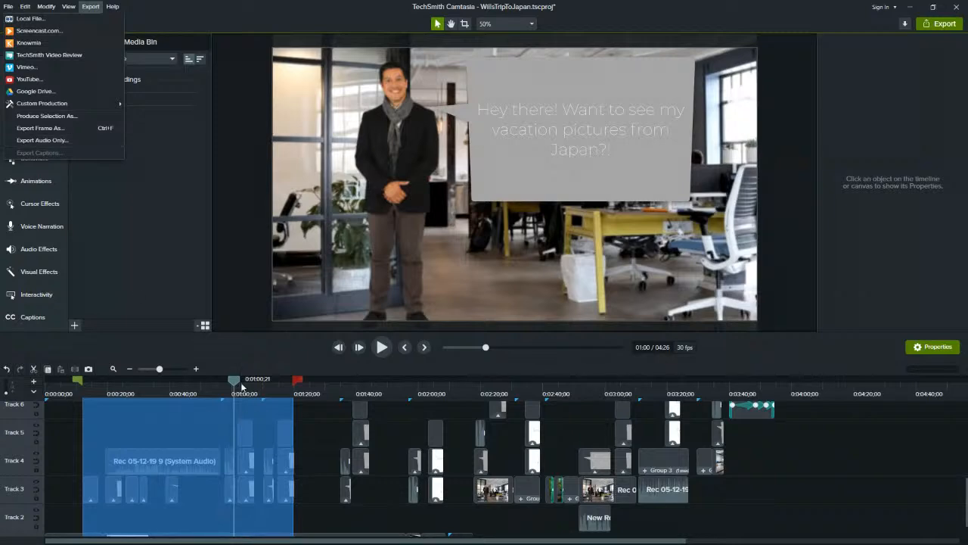
pyautogui.moveTo(236, 383); pyautogui.dragTo(175, 399)
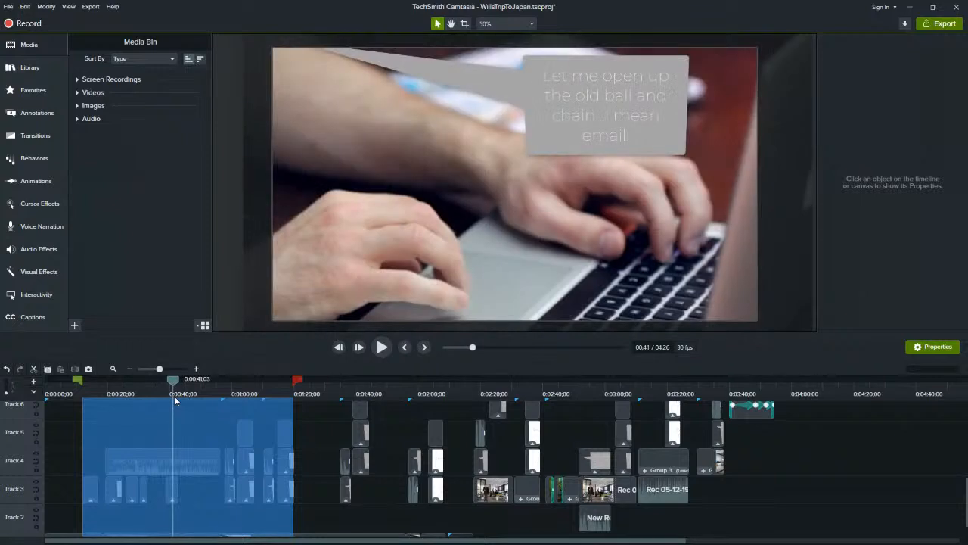
pyautogui.click(90, 7)
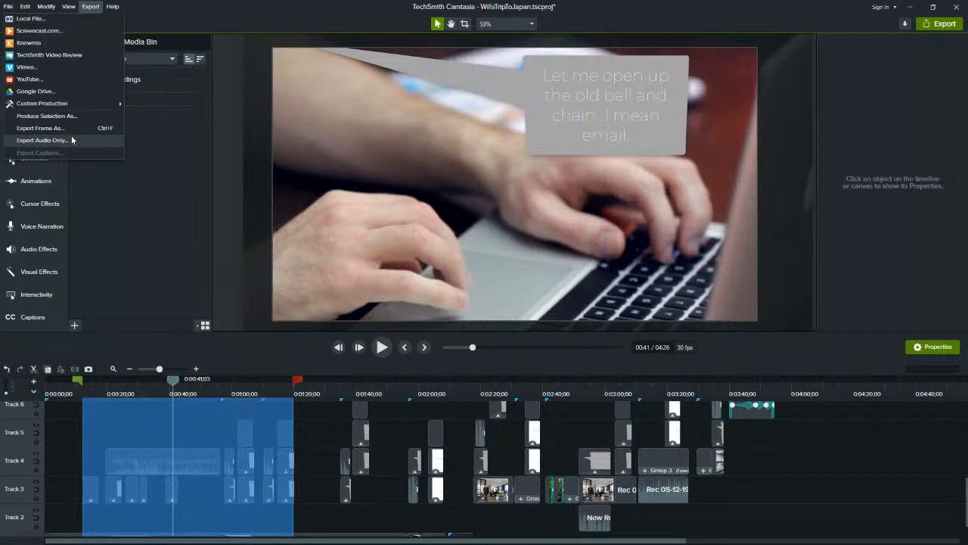
pyautogui.moveTo(69, 105)
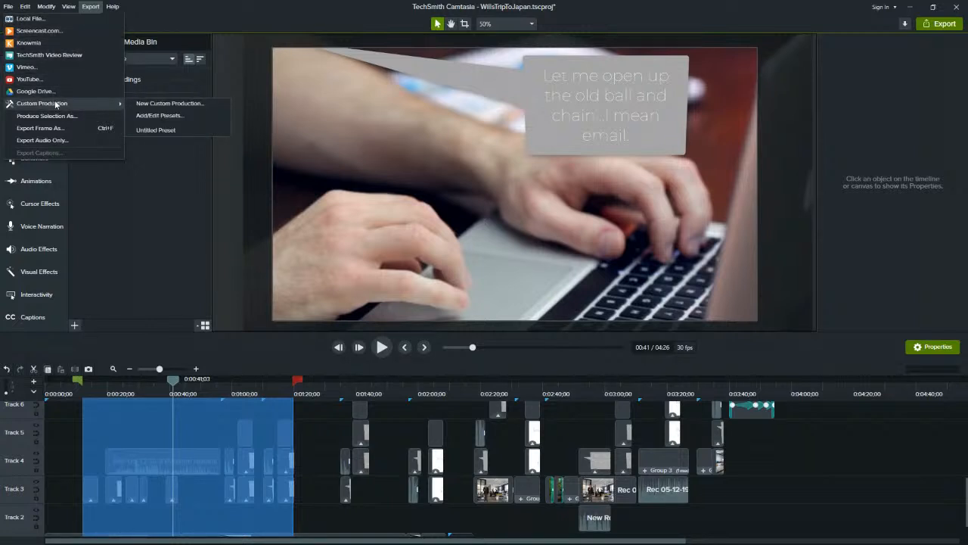
# Start a local file export and review the production presets, keeping MP4 only (up to 1080p)
pyautogui.click(87, 16)
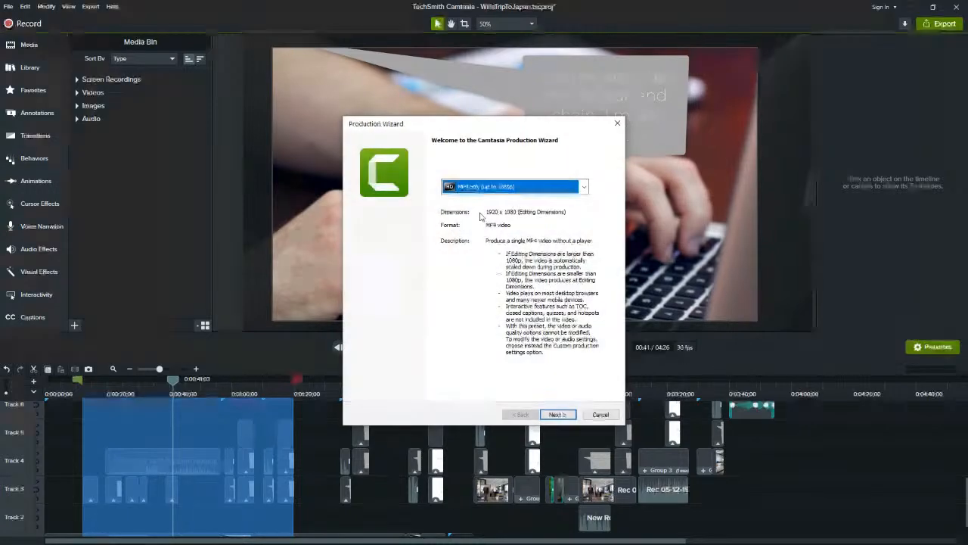
pyautogui.moveTo(509, 126); pyautogui.dragTo(338, 81)
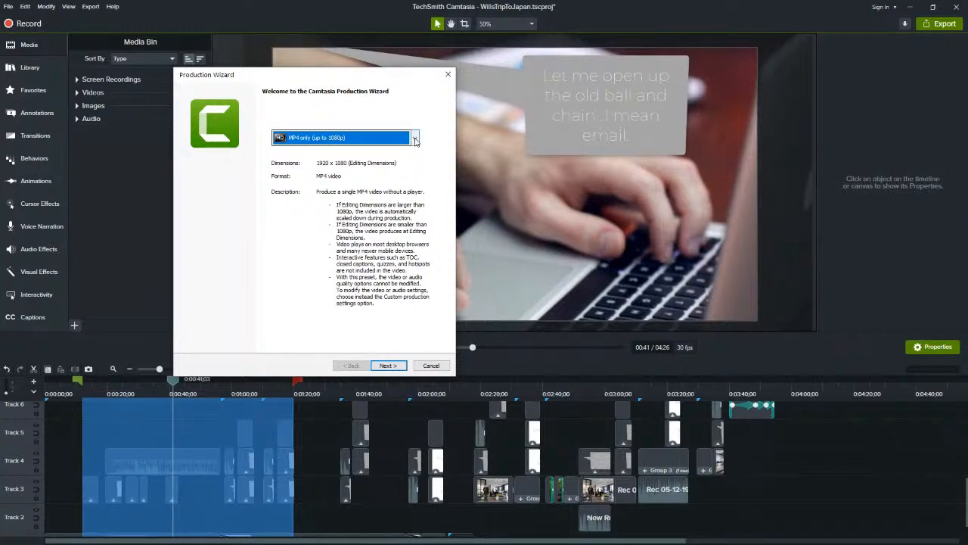
pyautogui.click(414, 139)
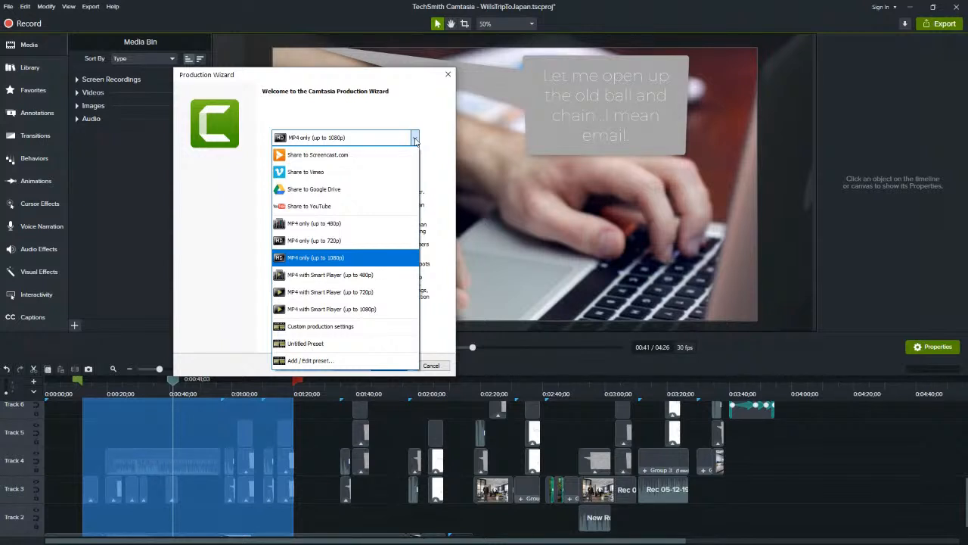
pyautogui.click(414, 138)
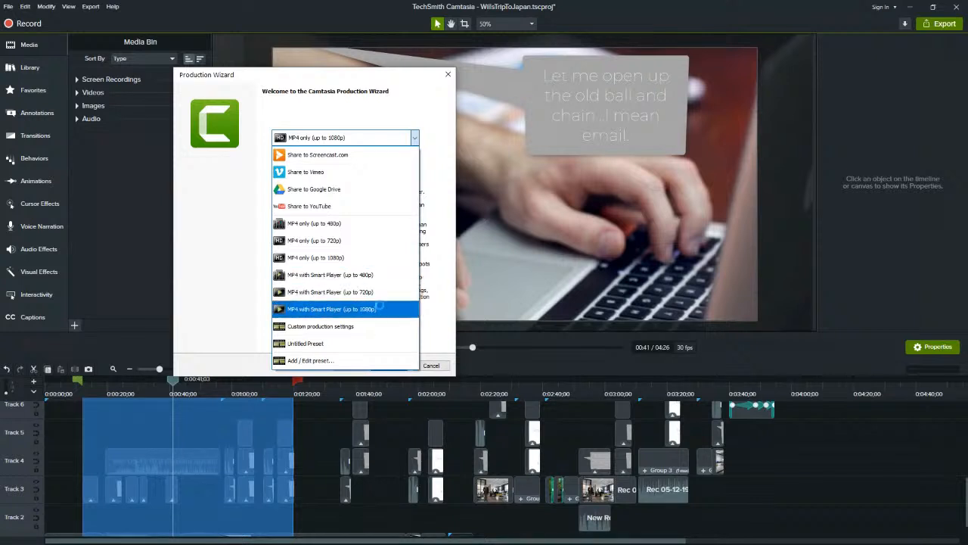
pyautogui.click(333, 256)
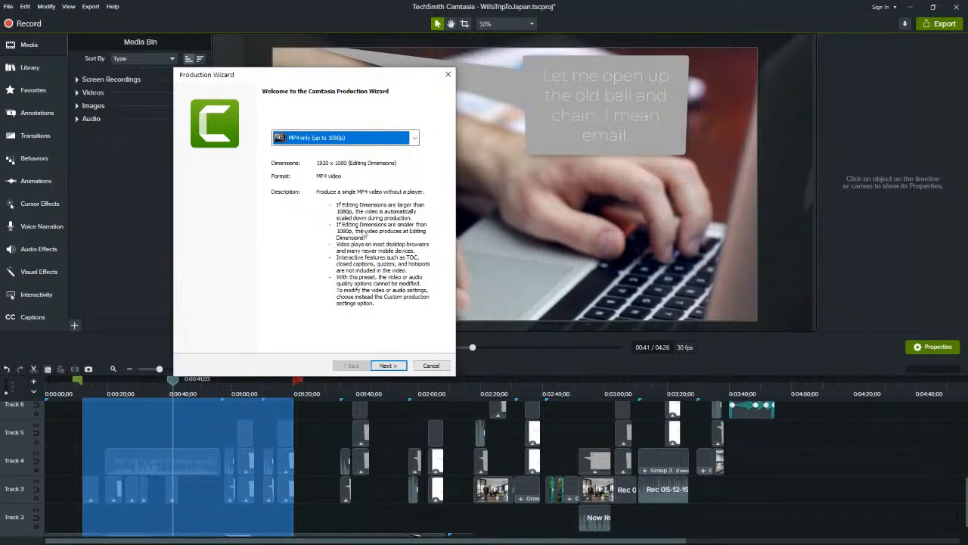
# Continue the MP4 only export to read its compatibility warning, then cancel the production
pyautogui.click(387, 366)
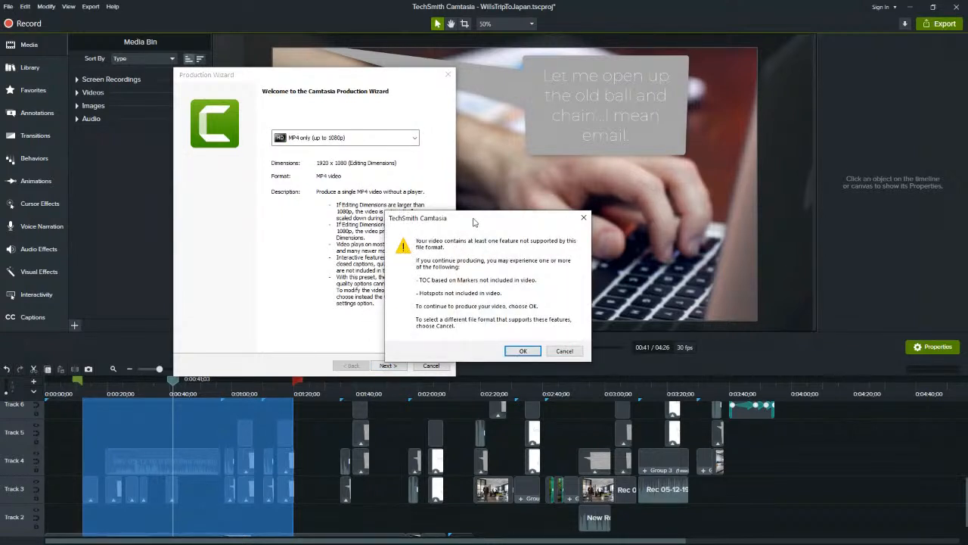
pyautogui.moveTo(475, 222); pyautogui.dragTo(468, 215)
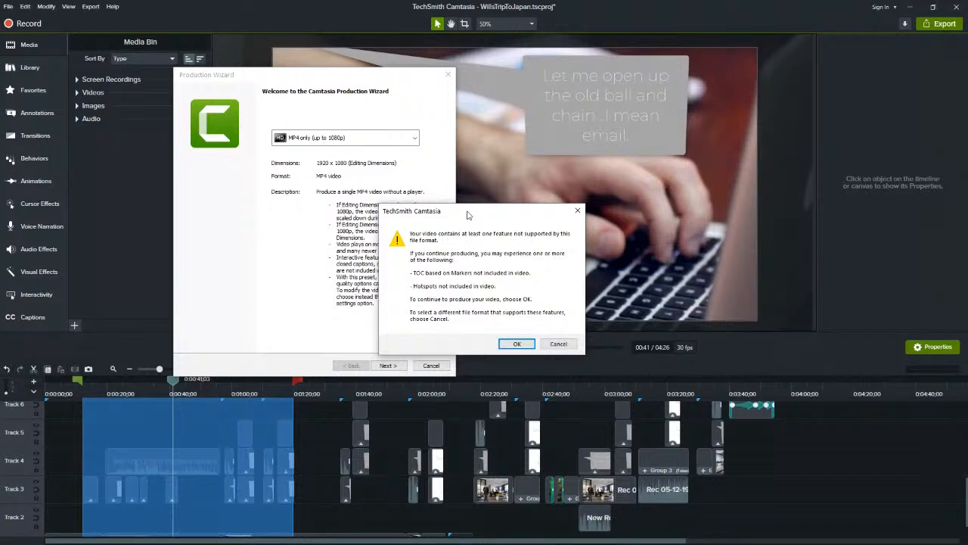
pyautogui.moveTo(467, 216); pyautogui.dragTo(467, 220)
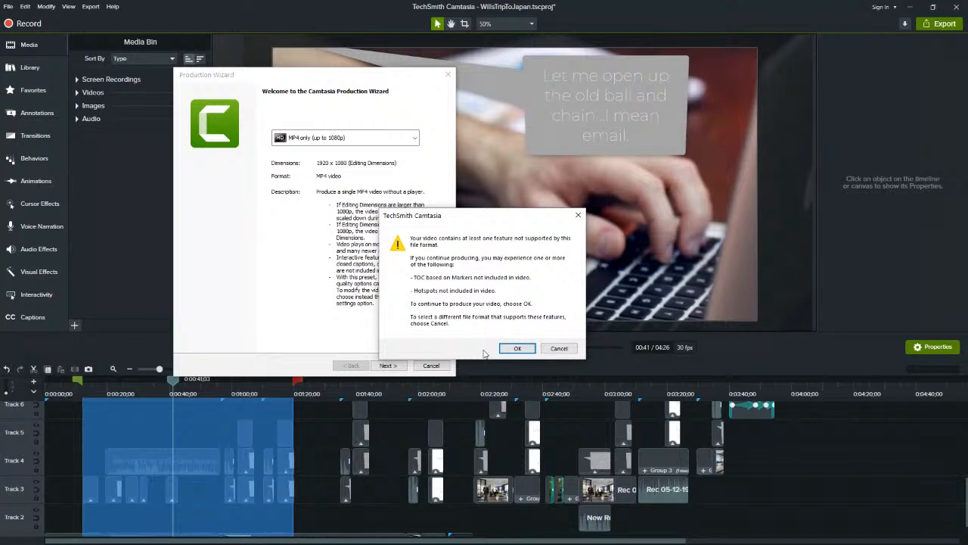
pyautogui.click(558, 349)
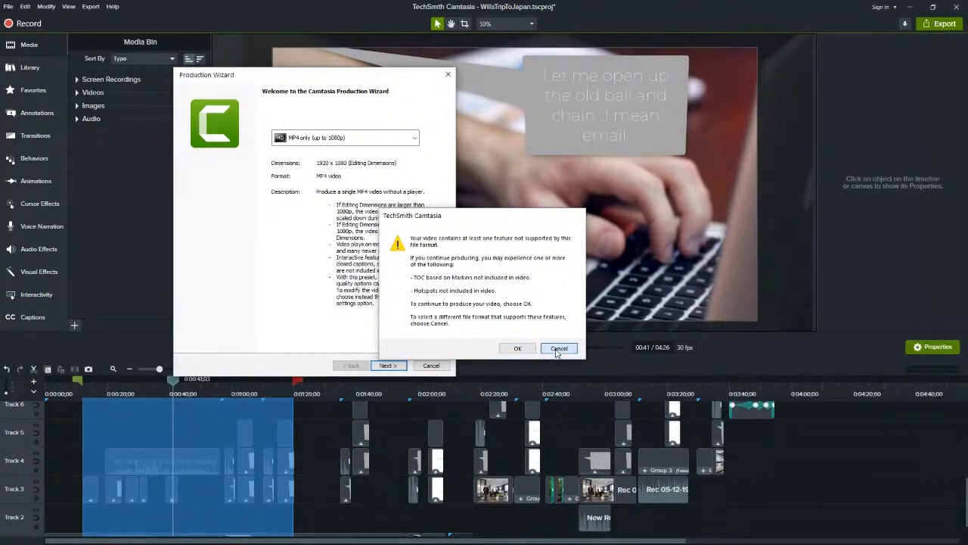
pyautogui.click(428, 366)
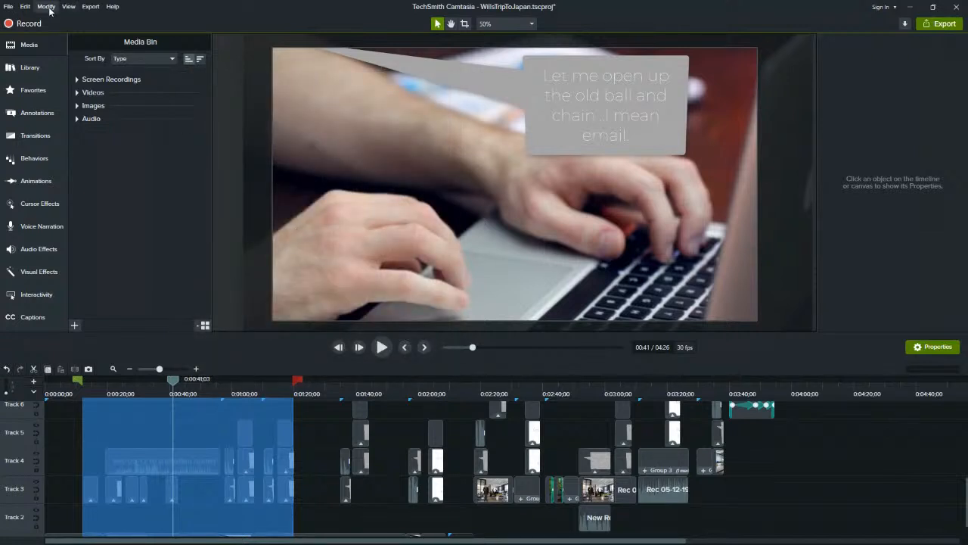
# Start a new custom production to review its output file formats, then cancel it
pyautogui.click(94, 7)
pyautogui.click(99, 7)
pyautogui.click(95, 8)
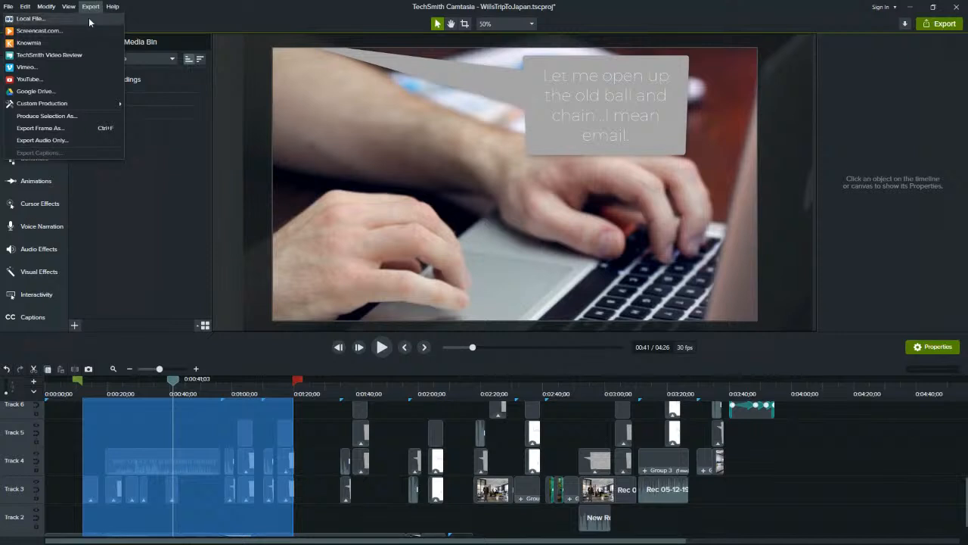
pyautogui.moveTo(63, 106)
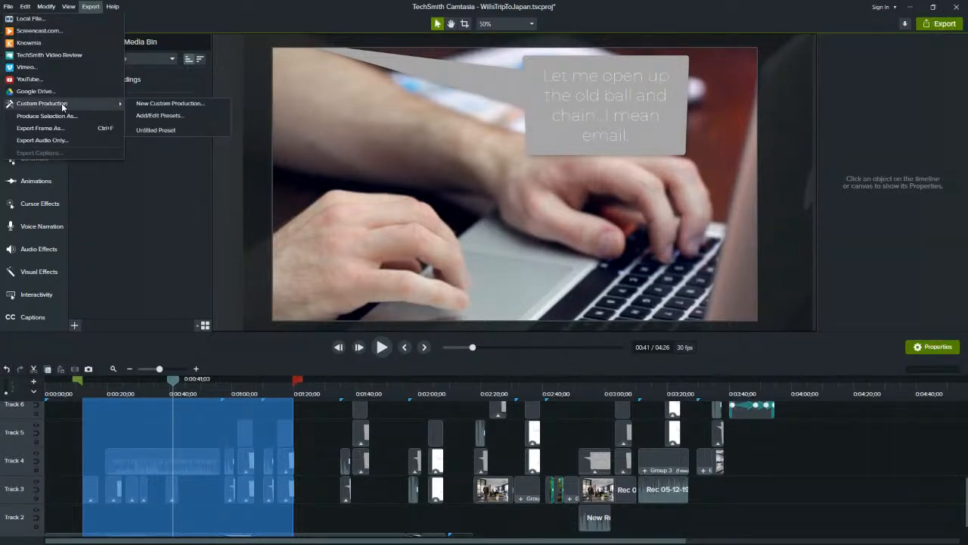
pyautogui.click(151, 104)
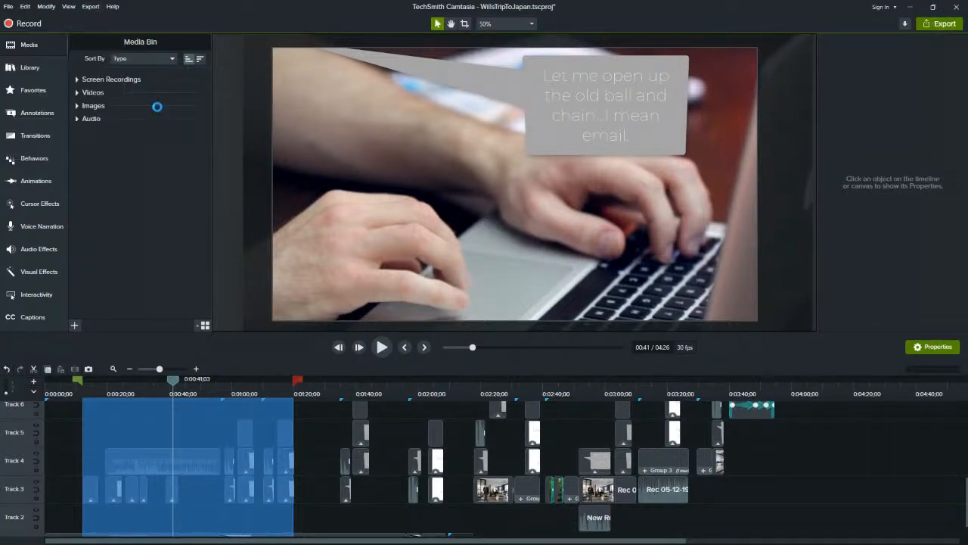
pyautogui.moveTo(487, 128); pyautogui.dragTo(328, 99)
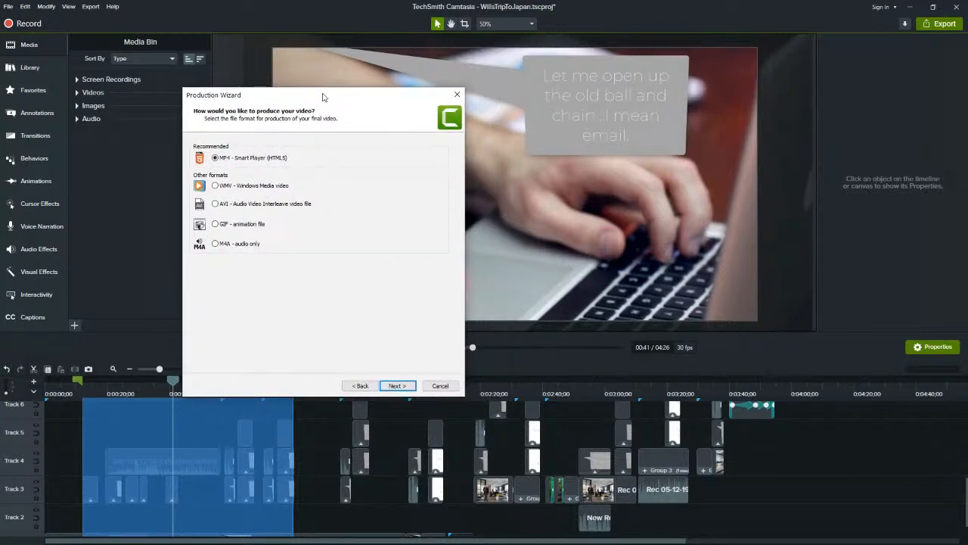
pyautogui.click(451, 386)
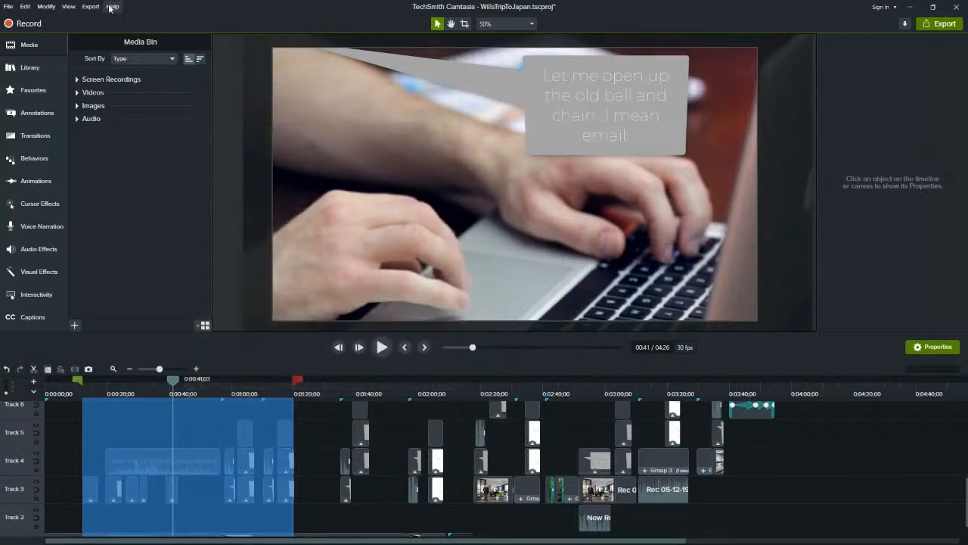
# Start a local file export with Custom production settings and continue with the MP4 - Smart Player (HTML5) format
pyautogui.click(90, 6)
pyautogui.moveTo(68, 6)
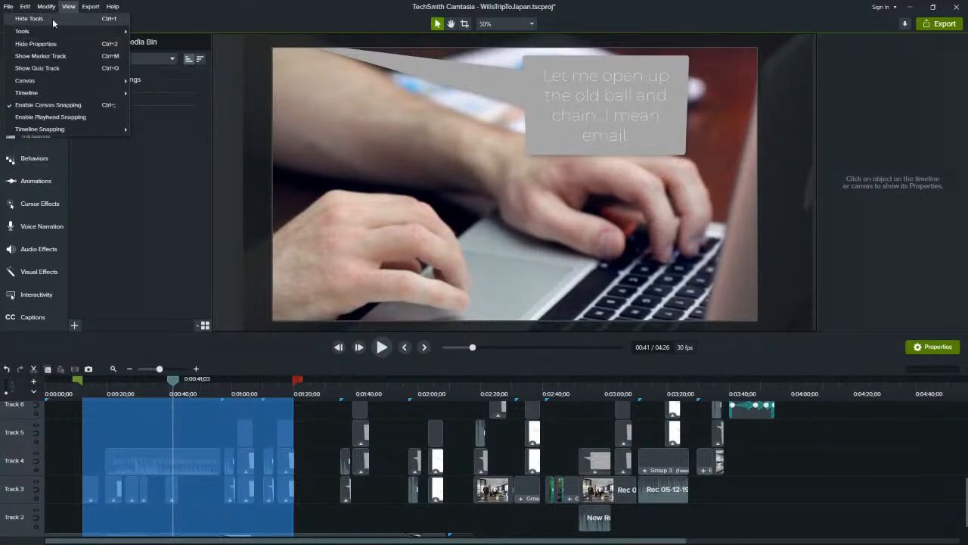
pyautogui.click(83, 19)
pyautogui.moveTo(496, 127); pyautogui.dragTo(176, 42)
pyautogui.click(265, 104)
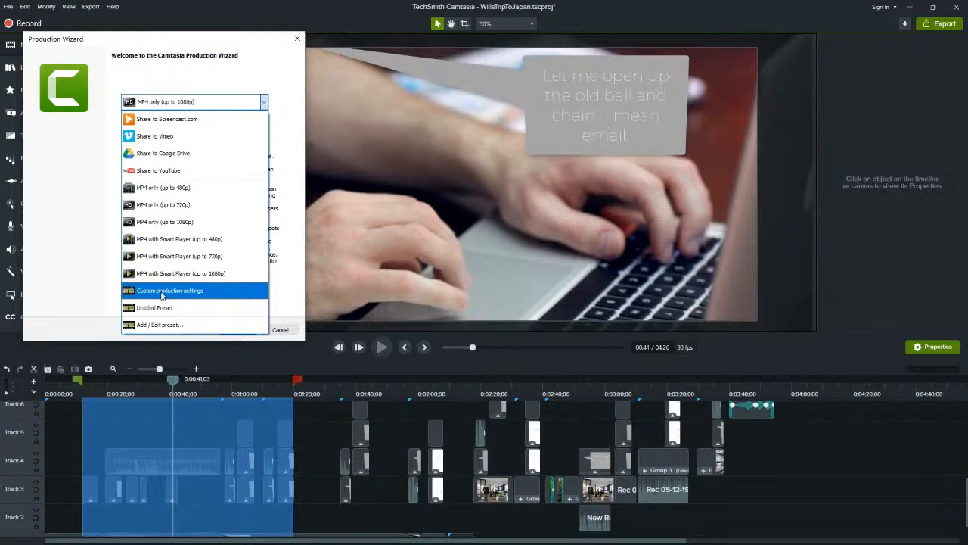
pyautogui.click(163, 292)
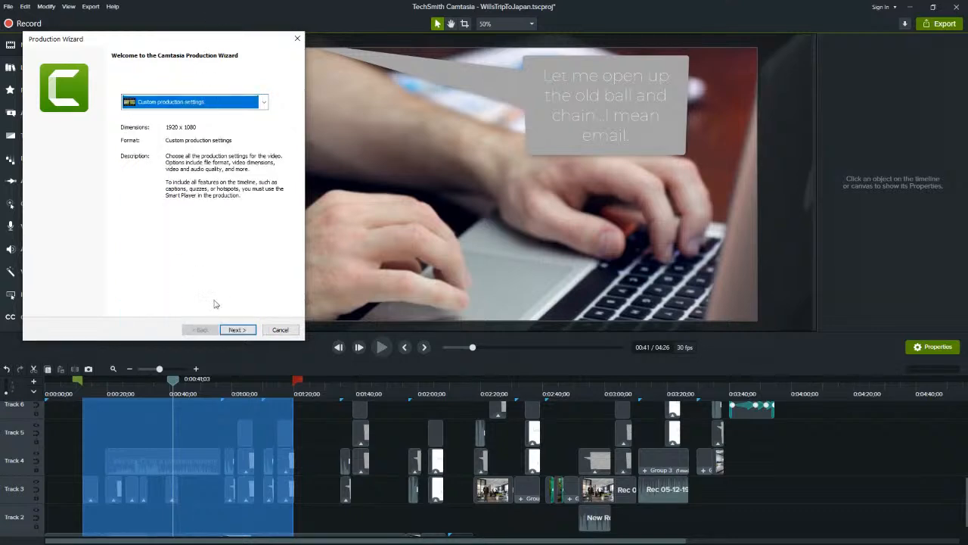
pyautogui.click(236, 329)
pyautogui.moveTo(159, 41); pyautogui.dragTo(299, 73)
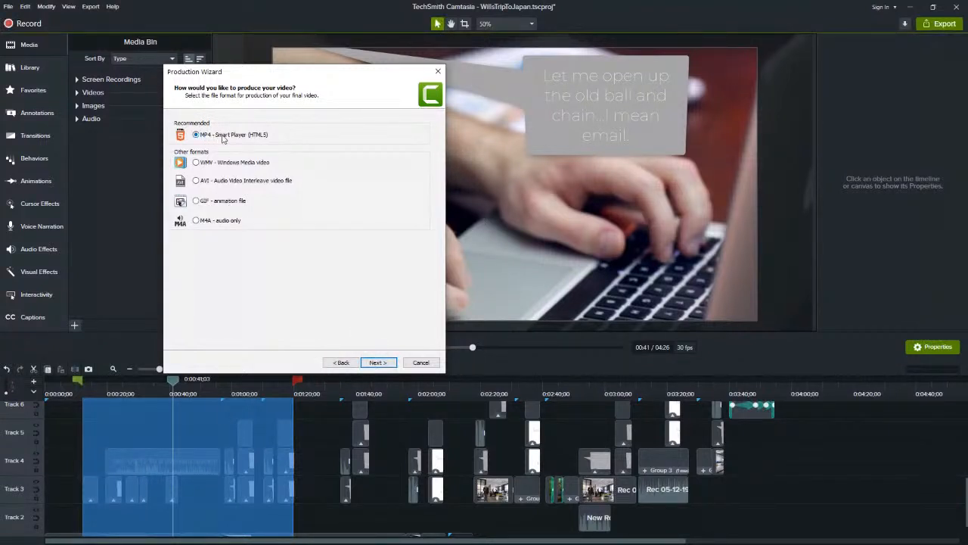
pyautogui.click(365, 364)
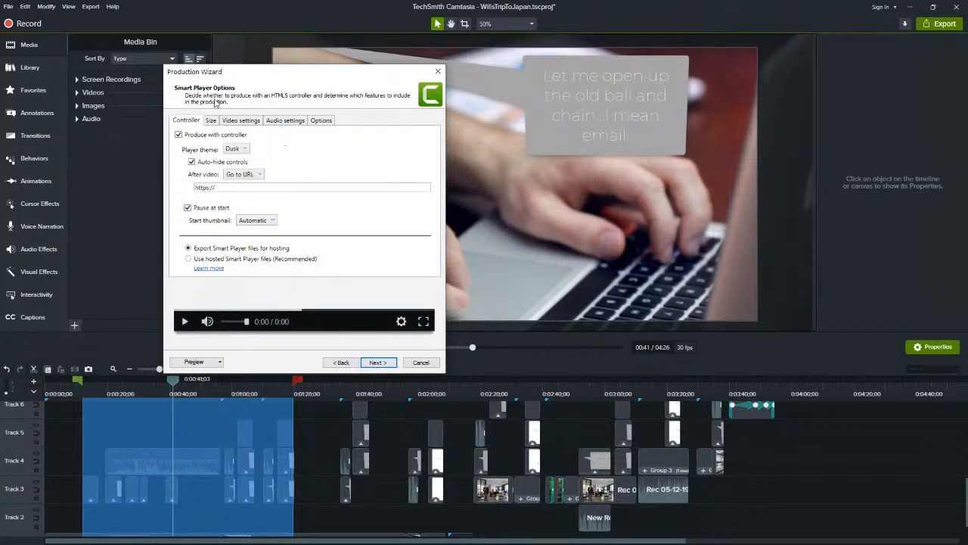
# Turn off Produce with controller and review the production's size, video and audio settings
pyautogui.click(179, 135)
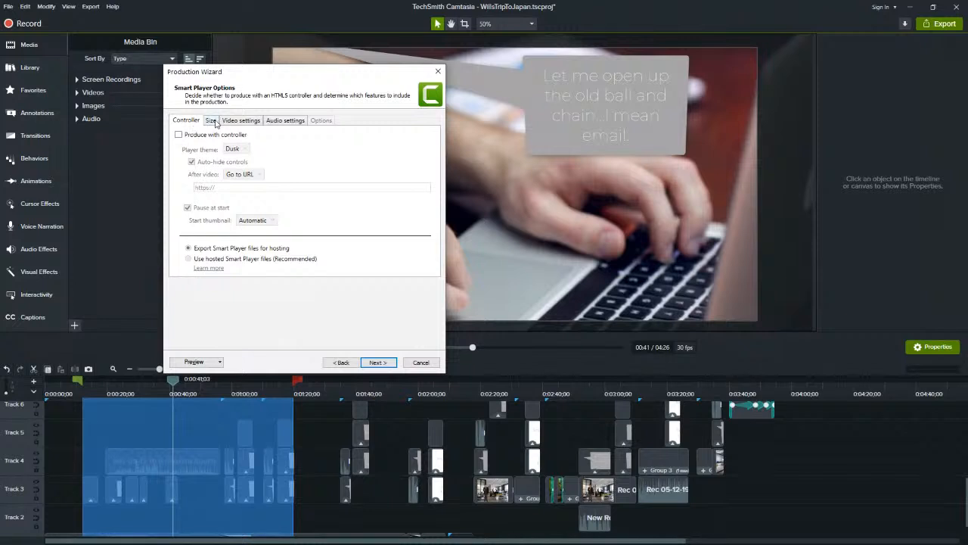
pyautogui.click(212, 121)
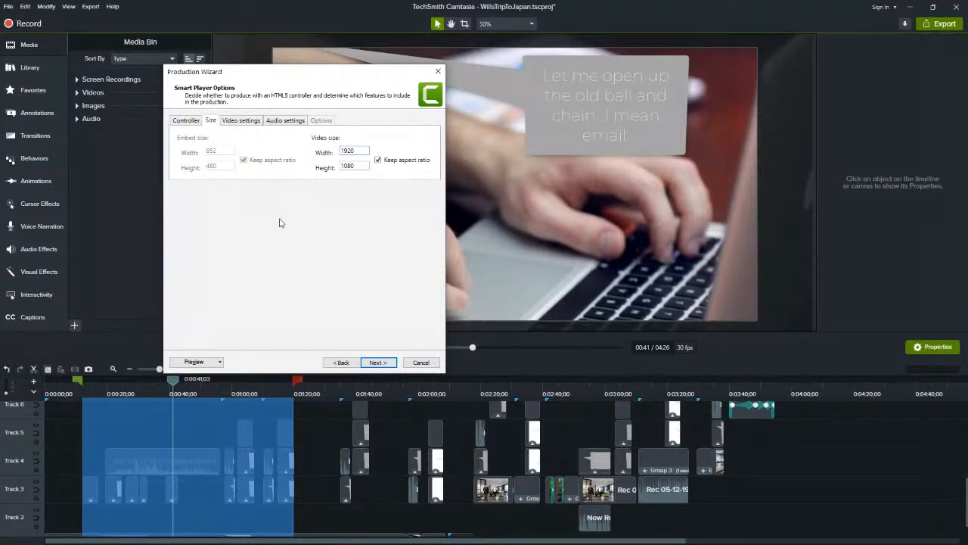
pyautogui.click(240, 122)
pyautogui.click(285, 122)
pyautogui.click(246, 122)
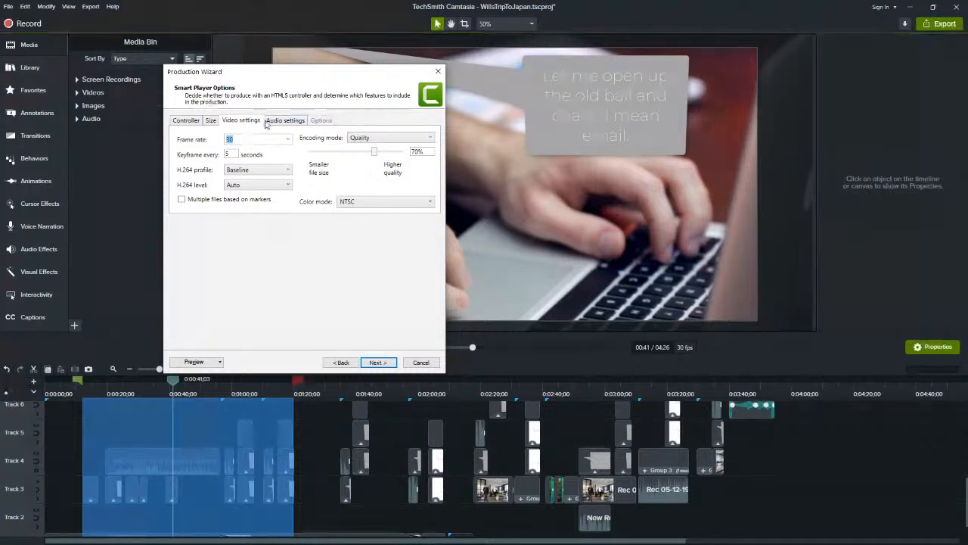
pyautogui.click(285, 123)
pyautogui.click(231, 123)
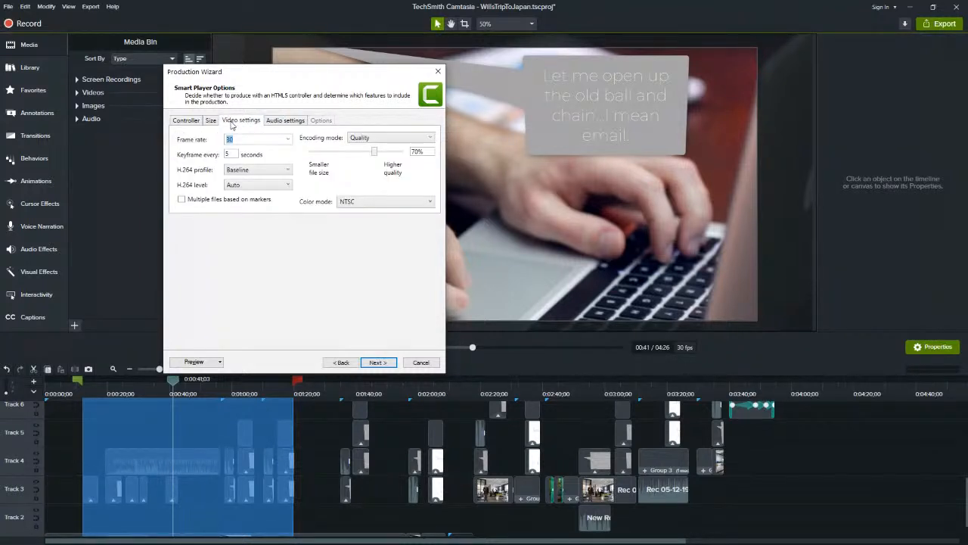
pyautogui.click(284, 120)
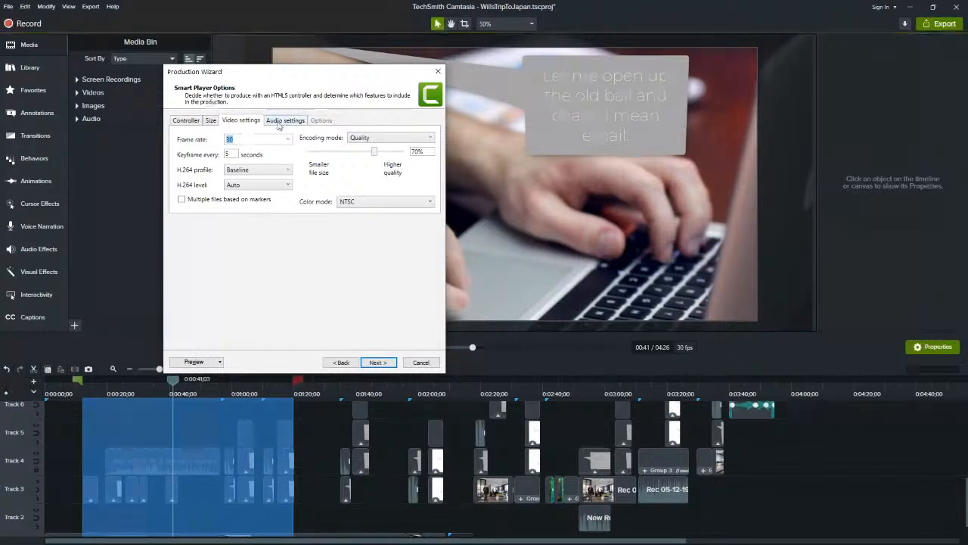
# Try a video height of 4096 with the aspect ratio kept, and set the height back to 1080
pyautogui.click(208, 123)
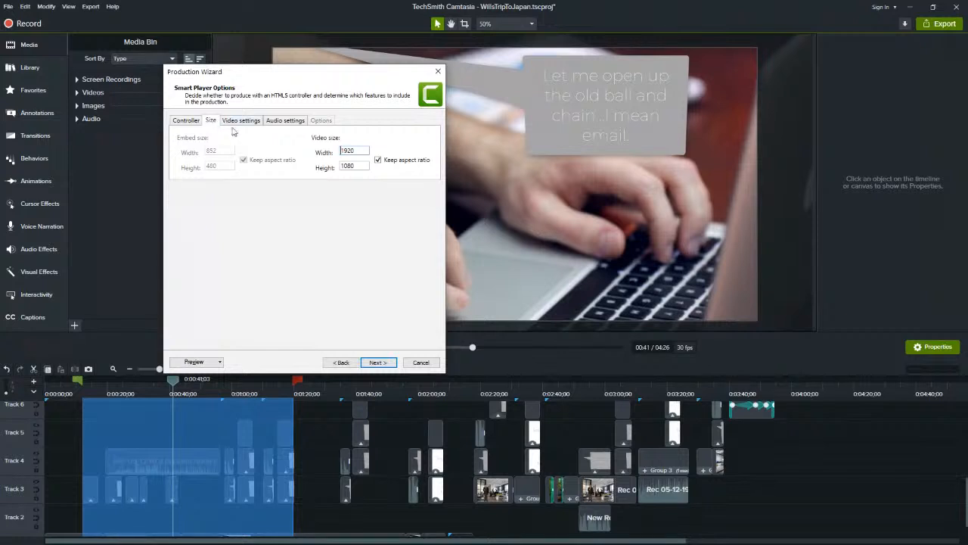
pyautogui.click(358, 165)
pyautogui.moveTo(358, 165); pyautogui.dragTo(324, 166)
pyautogui.click(356, 166)
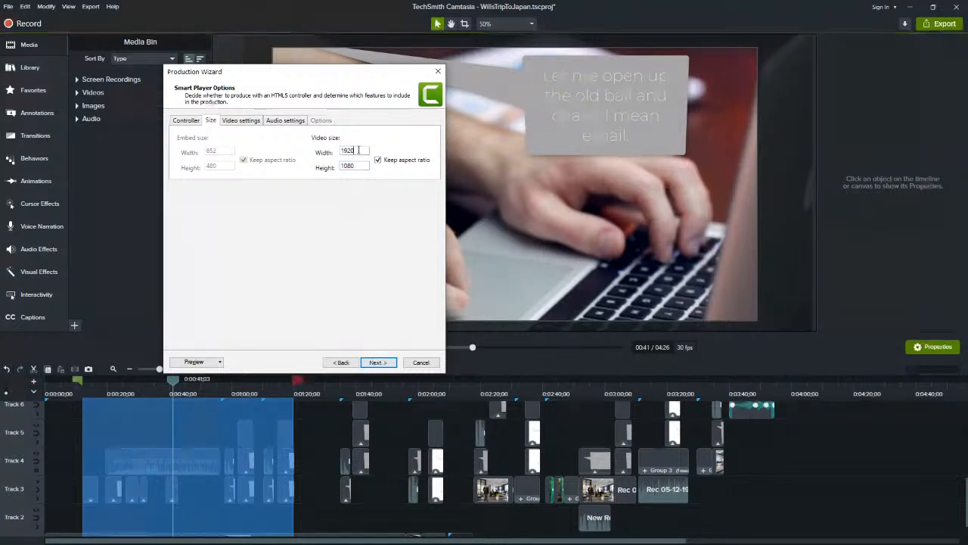
pyautogui.moveTo(359, 150); pyautogui.dragTo(338, 152)
pyautogui.press('BackSpace')
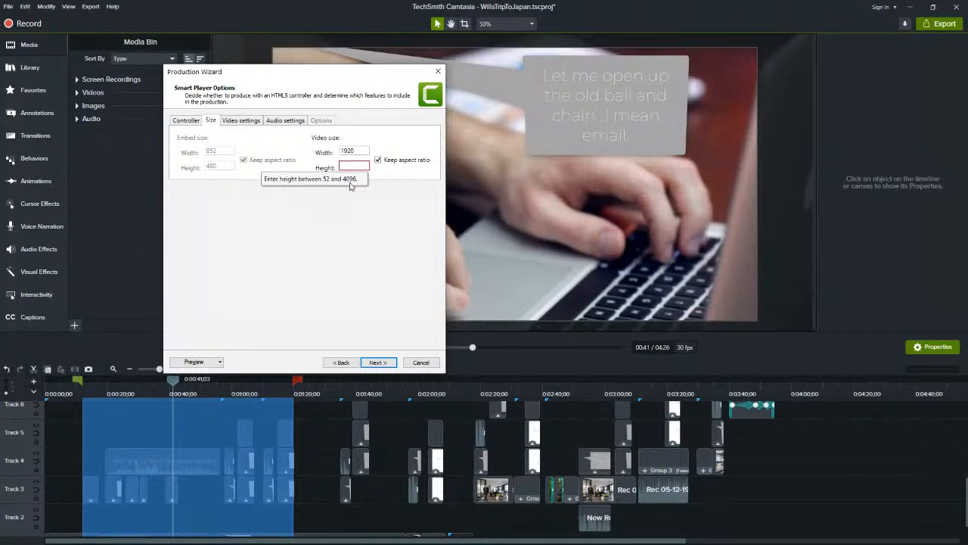
pyautogui.write('4096')
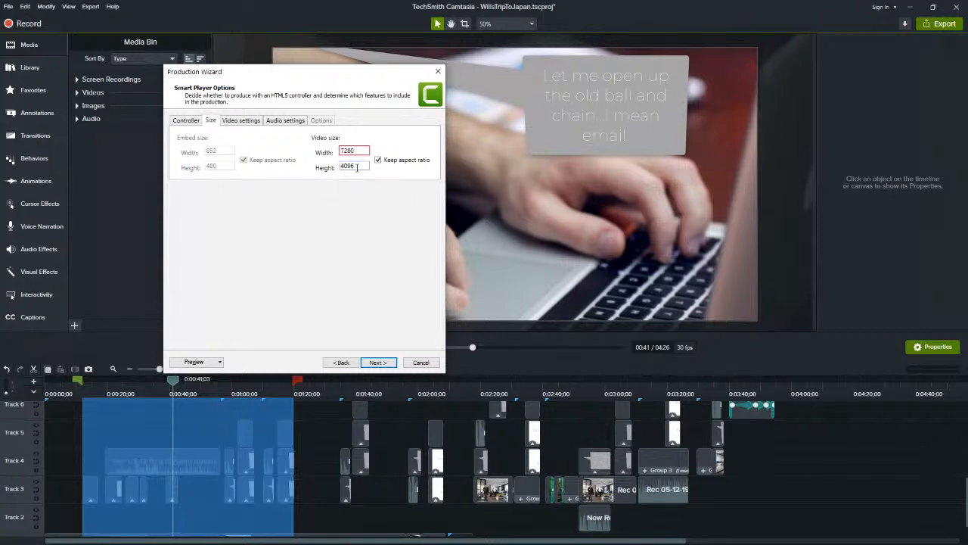
pyautogui.doubleClick(357, 167)
pyautogui.write('1080')
# Review the frame rate choices, keeping 30, and try an encoding quality of 79% before restoring 70%
pyautogui.click(255, 120)
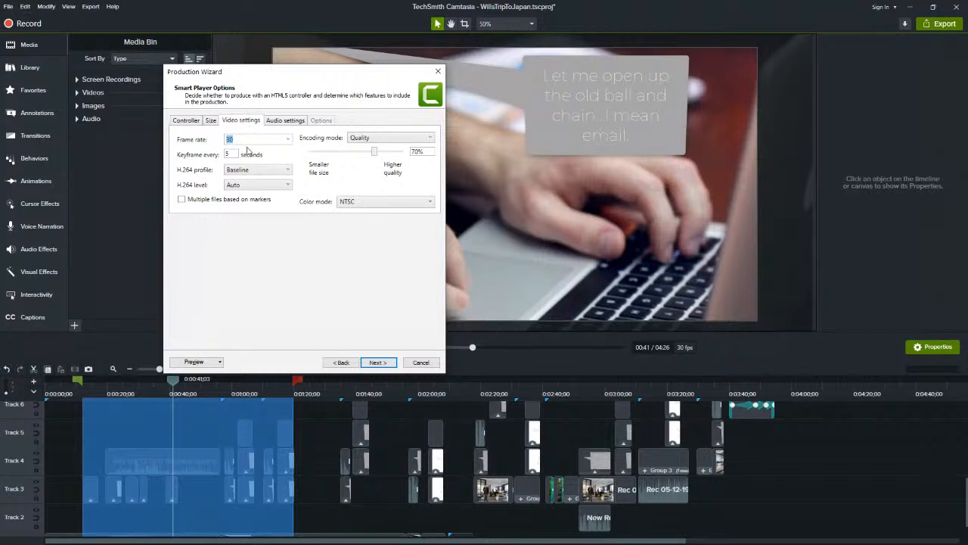
pyautogui.click(288, 142)
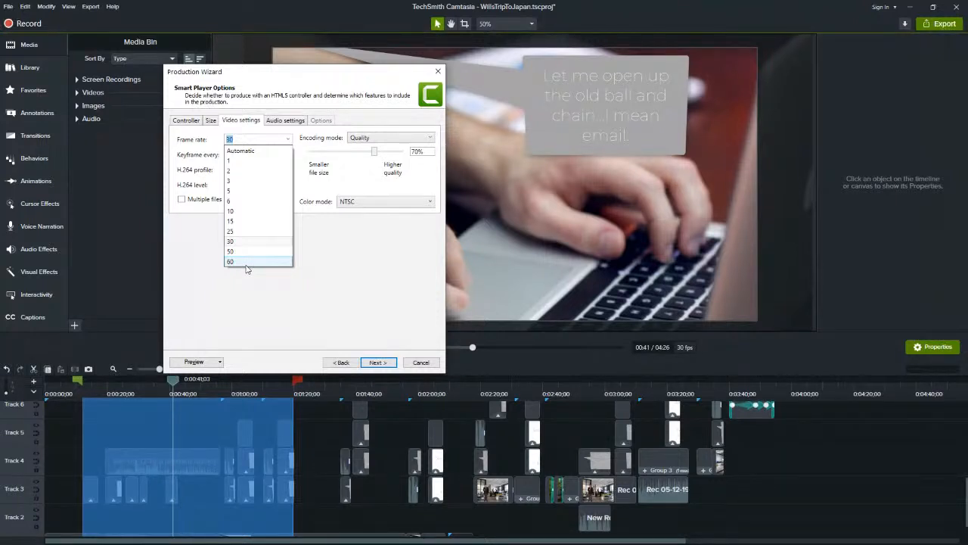
pyautogui.click(272, 292)
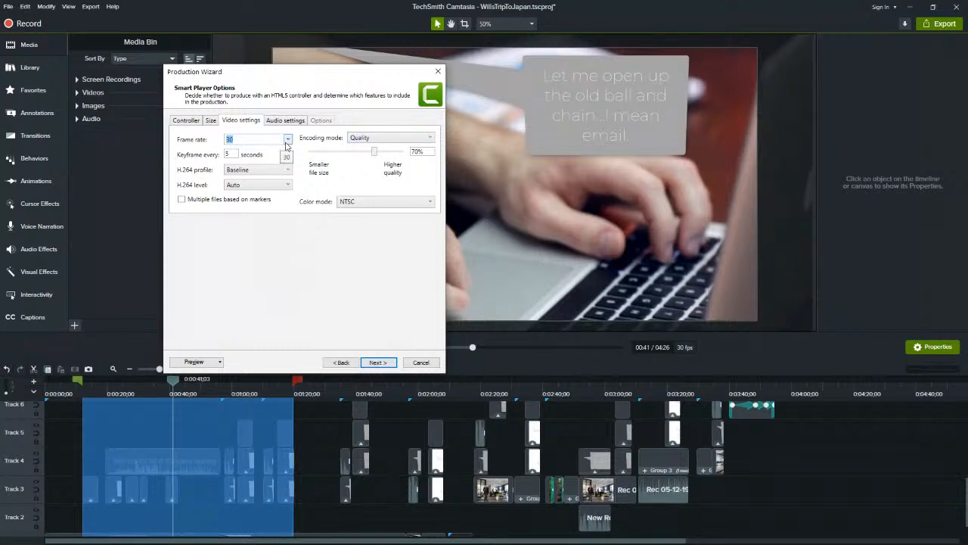
pyautogui.click(287, 140)
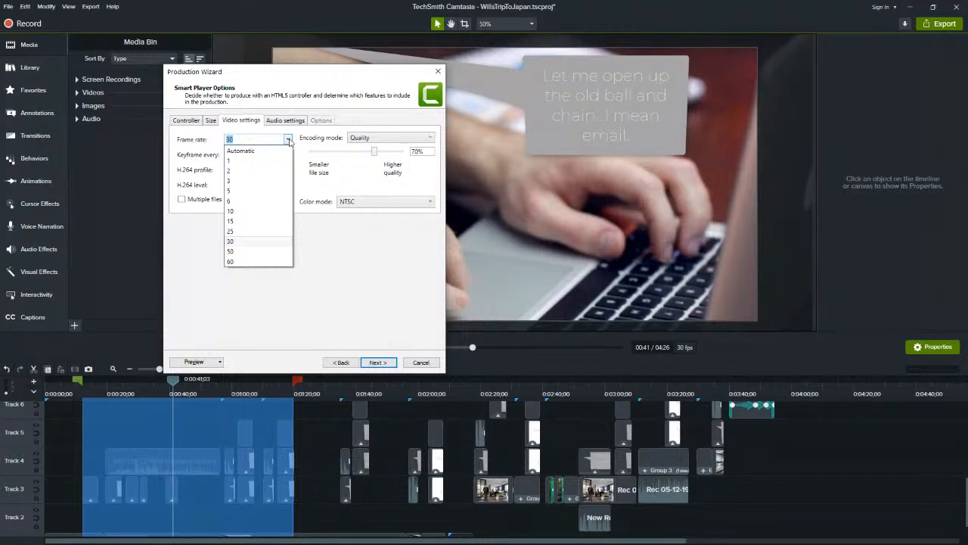
pyautogui.click(288, 141)
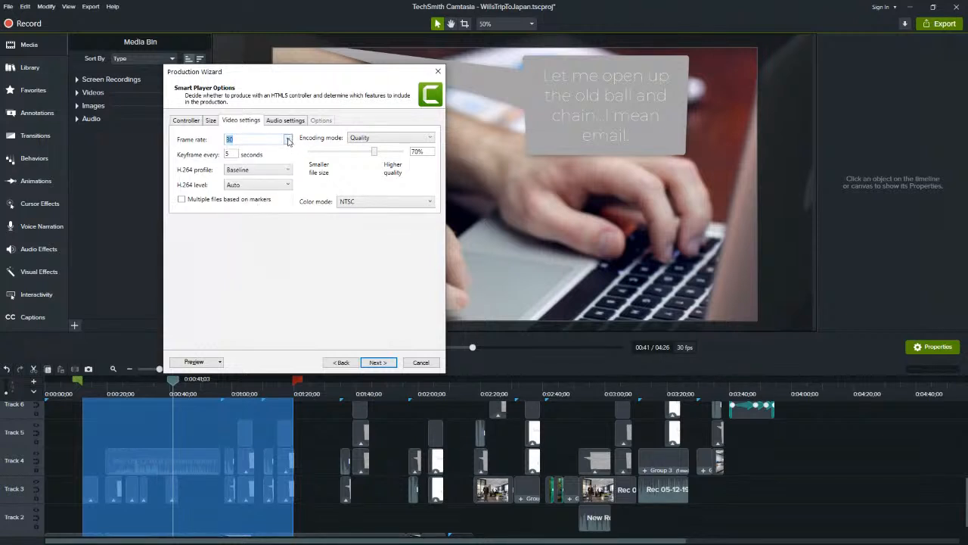
pyautogui.click(289, 141)
pyautogui.click(297, 302)
pyautogui.moveTo(373, 154); pyautogui.dragTo(382, 157)
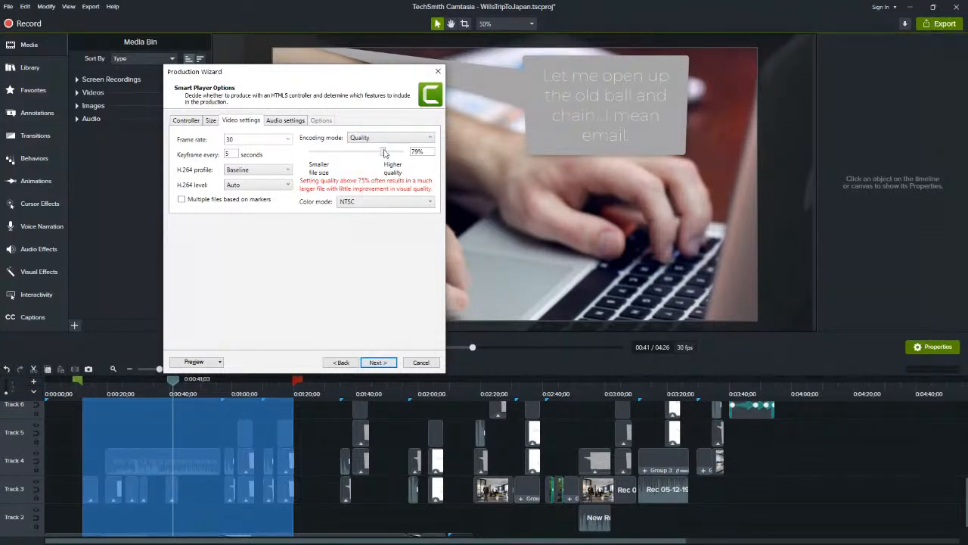
pyautogui.moveTo(385, 152)
pyautogui.mouseDown()
pyautogui.moveTo(407, 155)
pyautogui.moveTo(373, 154)
pyautogui.mouseUp()
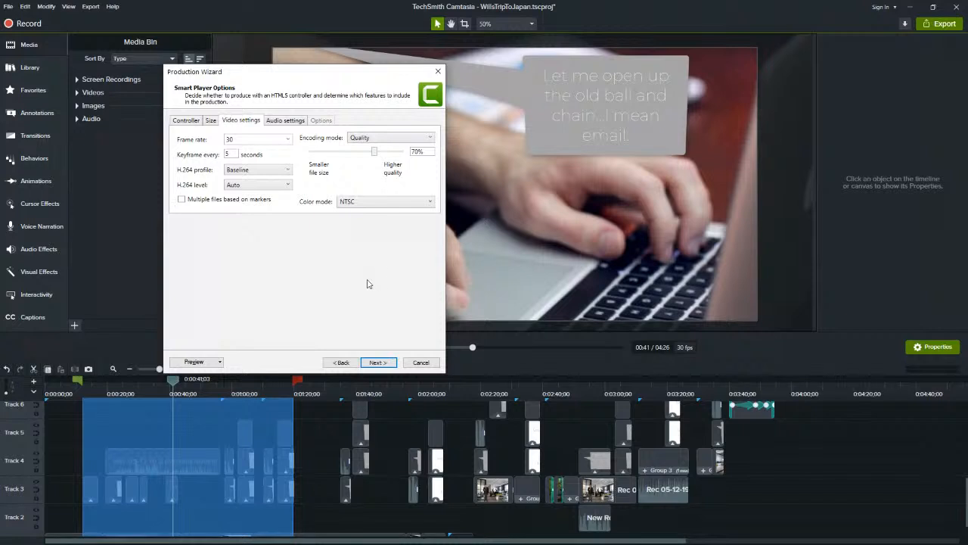
# Review the audio bit rate choices, keeping 128 kbps, and recheck the video and size settings
pyautogui.click(286, 121)
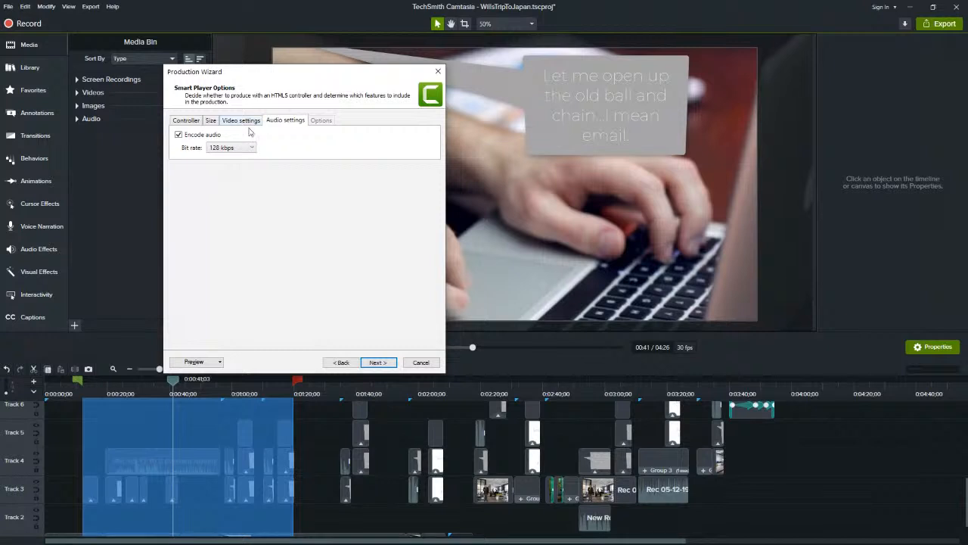
pyautogui.click(252, 147)
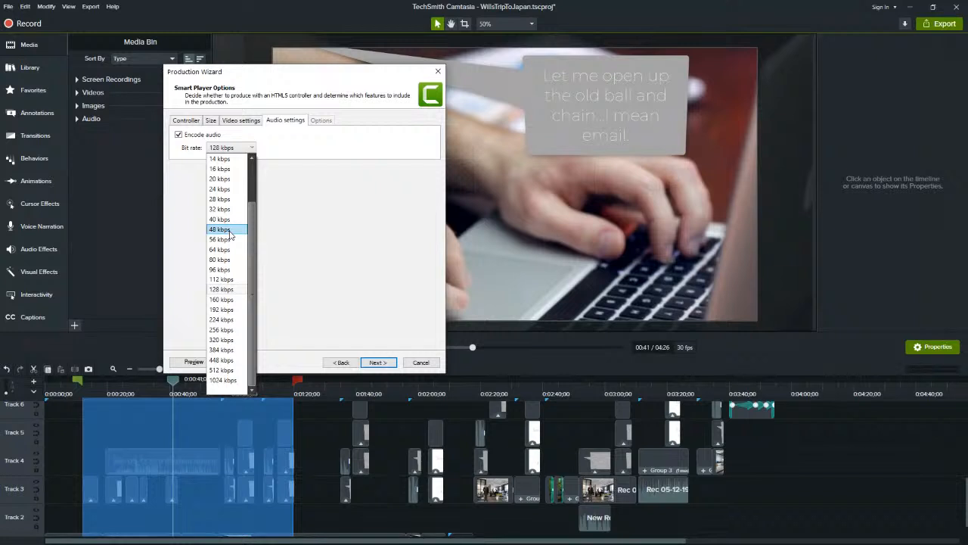
pyautogui.moveTo(251, 235); pyautogui.dragTo(261, 183)
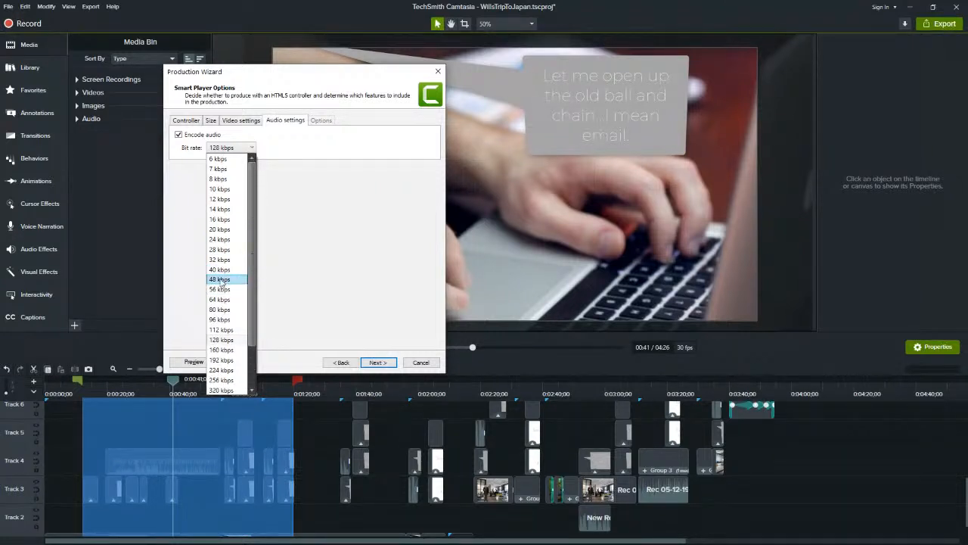
pyautogui.click(367, 324)
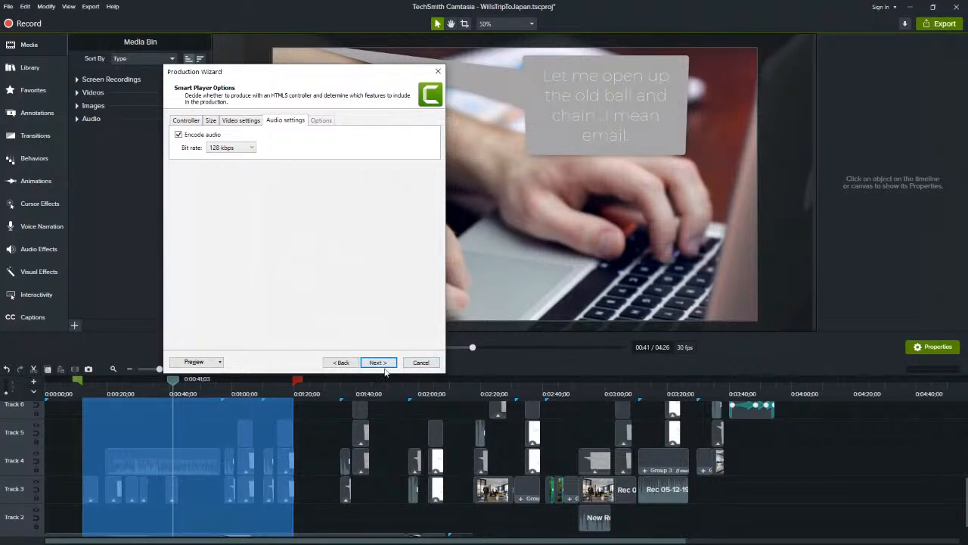
pyautogui.click(234, 123)
pyautogui.click(215, 123)
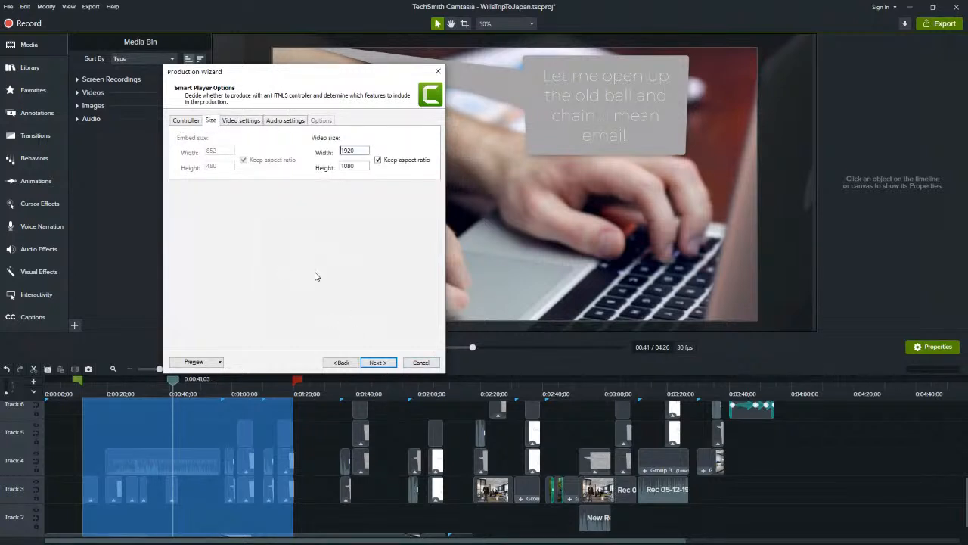
# Continue past the video options with the watermark included and examine the production name and output folder
pyautogui.click(381, 364)
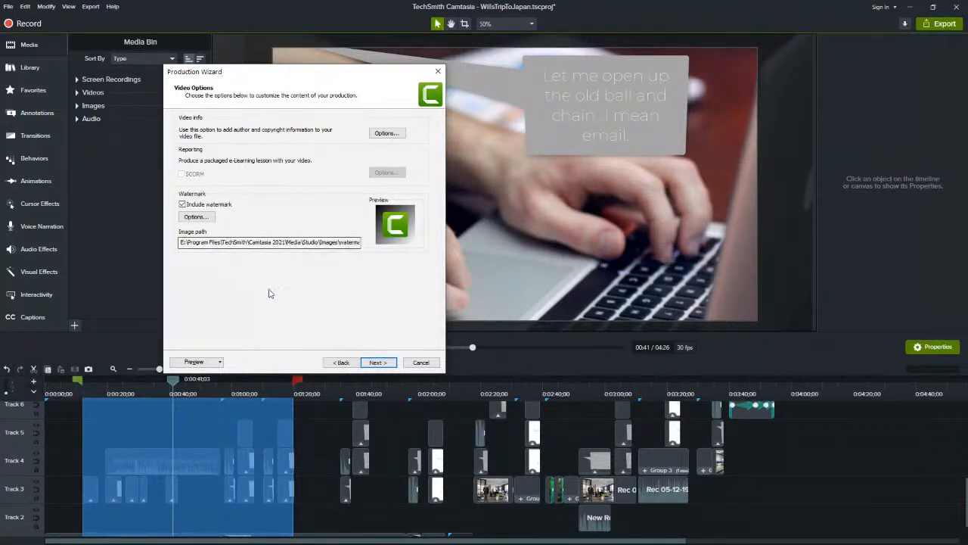
pyautogui.click(378, 362)
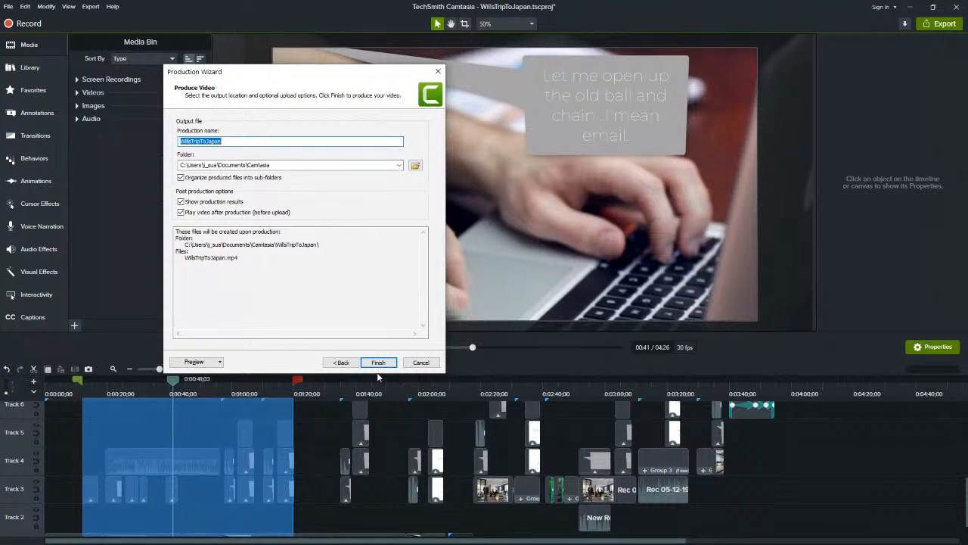
pyautogui.click(219, 141)
pyautogui.moveTo(224, 142); pyautogui.dragTo(173, 140)
pyautogui.click(224, 141)
pyautogui.moveTo(271, 168); pyautogui.dragTo(179, 165)
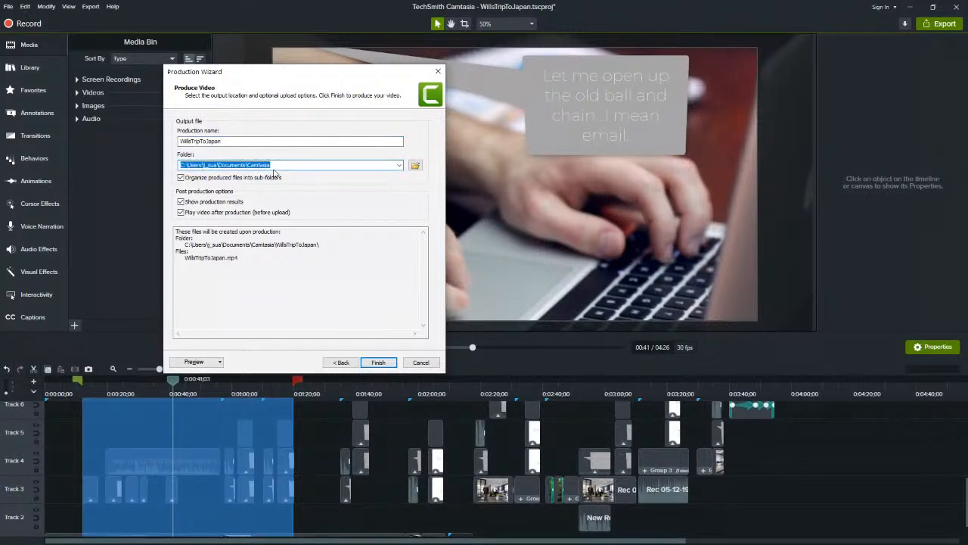
pyautogui.click(275, 165)
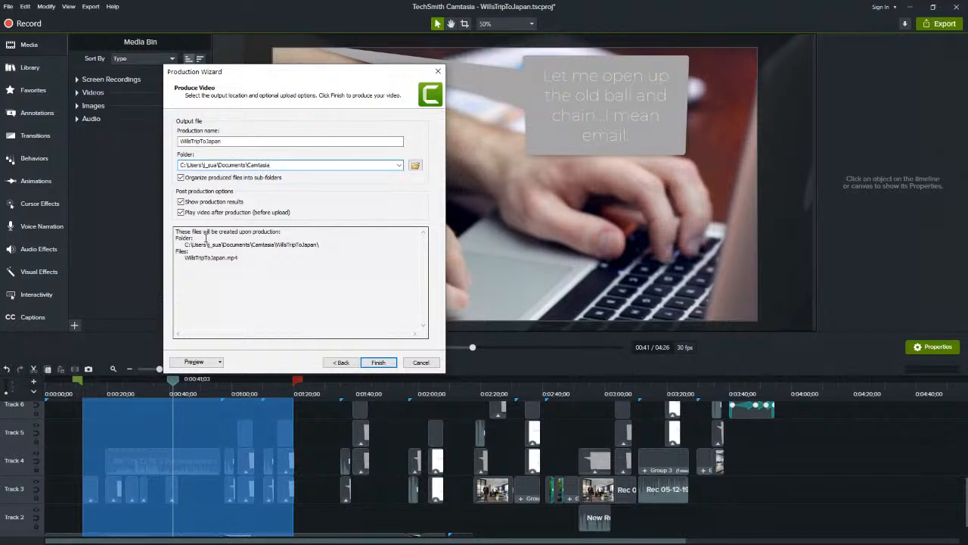
# Examine the folder path and MP4 file name listed for creation upon production
pyautogui.moveTo(182, 245); pyautogui.dragTo(321, 246)
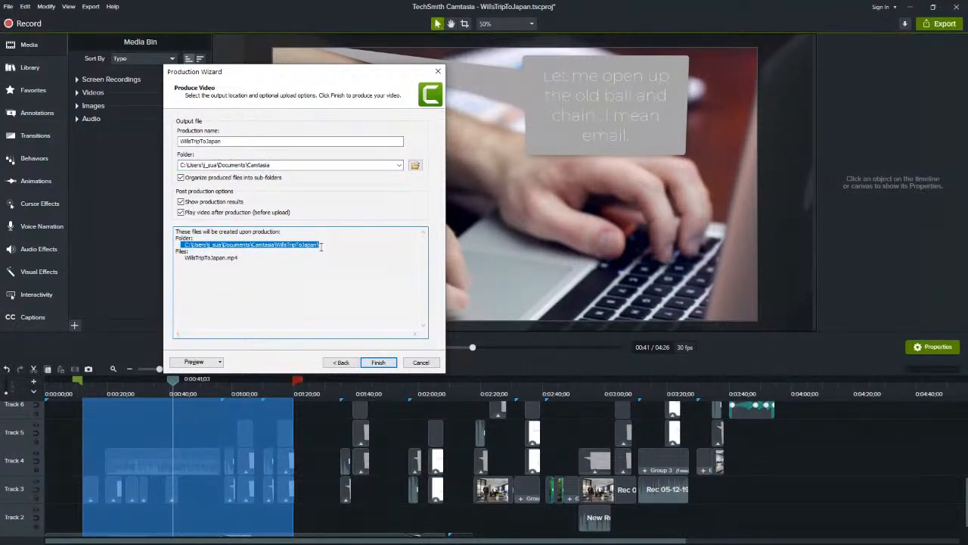
pyautogui.click(246, 261)
pyautogui.moveTo(244, 258); pyautogui.dragTo(183, 258)
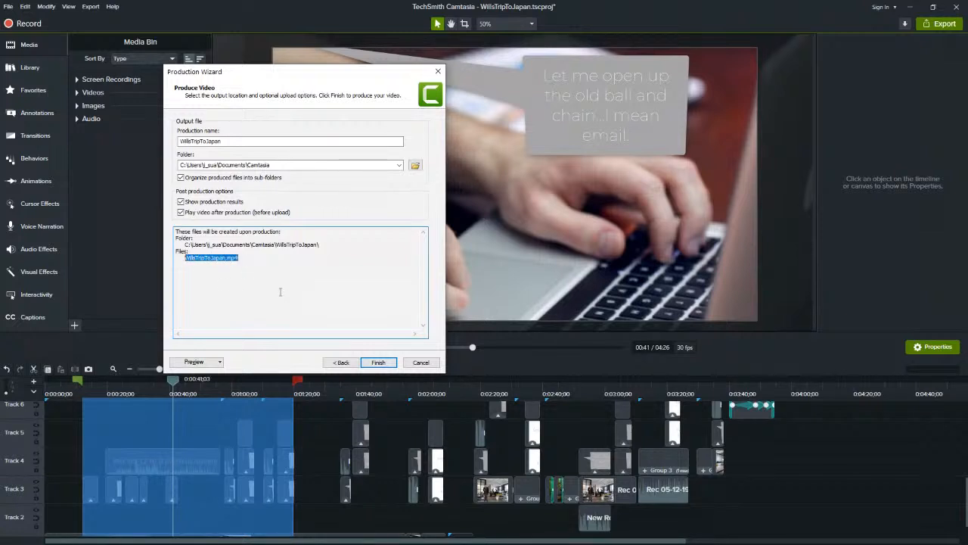
pyautogui.click(252, 260)
pyautogui.moveTo(256, 258); pyautogui.dragTo(185, 258)
pyautogui.click(186, 258)
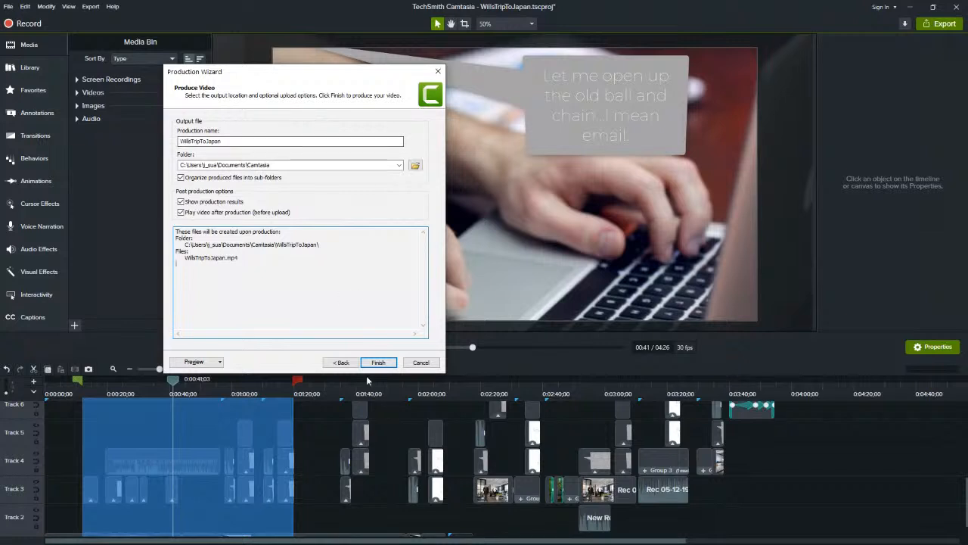
# Return to the Smart Player controller options and enable Produce with controller
pyautogui.click(342, 363)
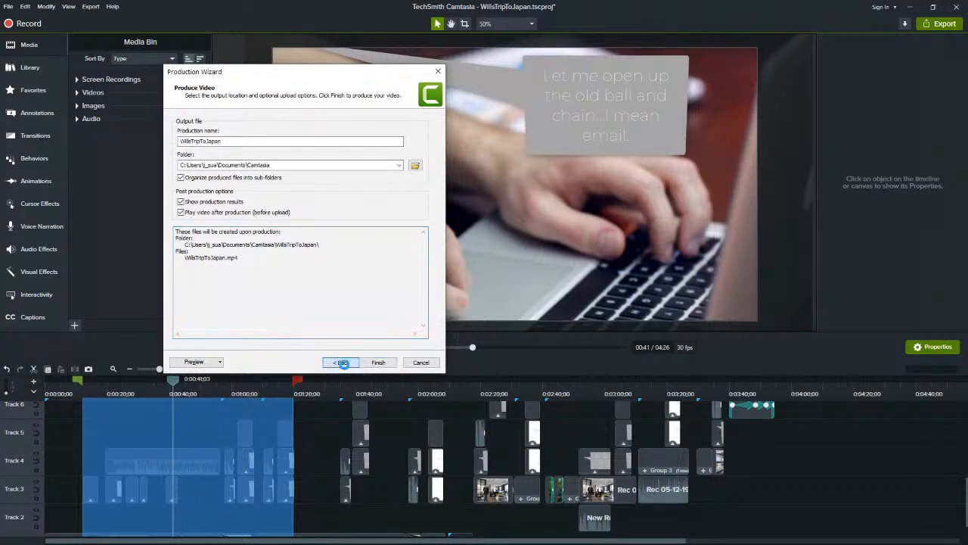
pyautogui.click(343, 363)
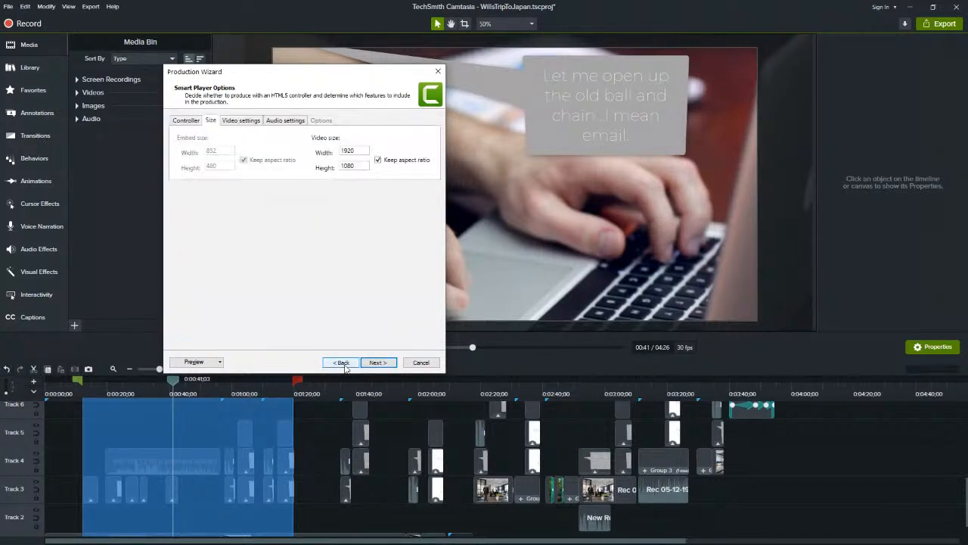
pyautogui.click(192, 122)
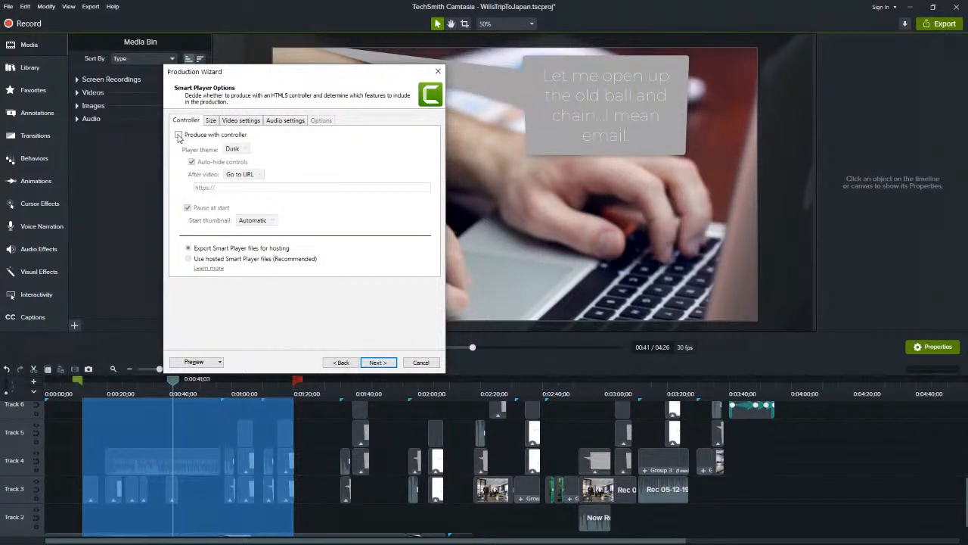
pyautogui.click(178, 135)
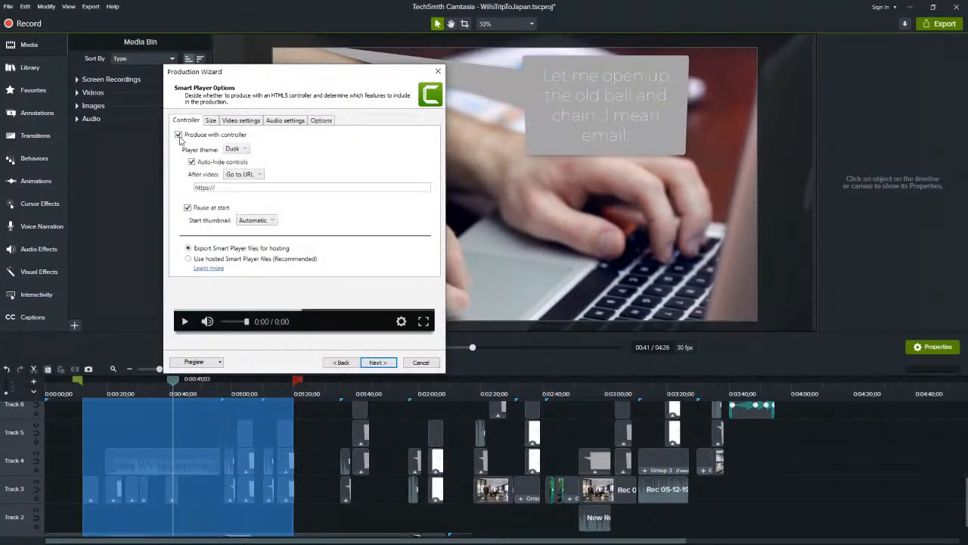
# Try the Dawn player theme for the controller and restore the Dusk theme
pyautogui.click(235, 149)
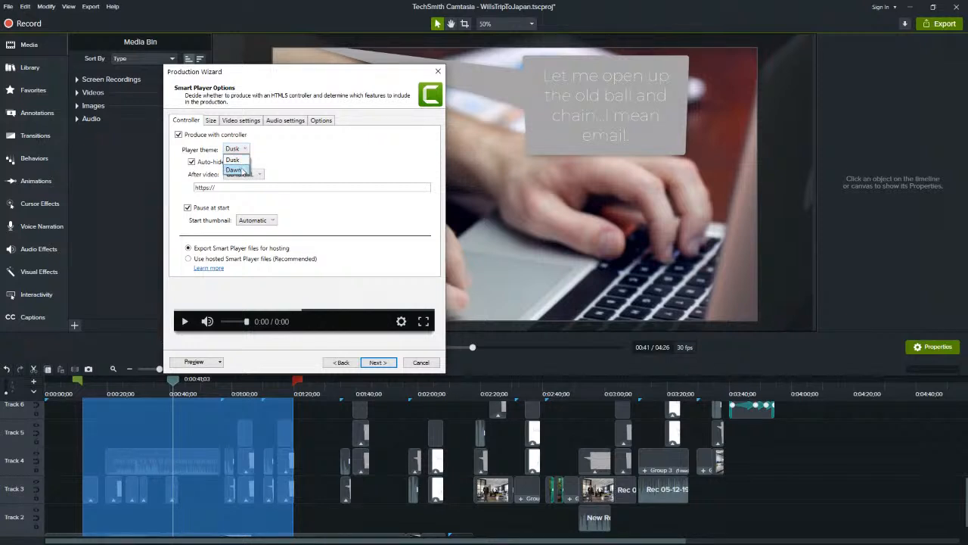
pyautogui.click(240, 170)
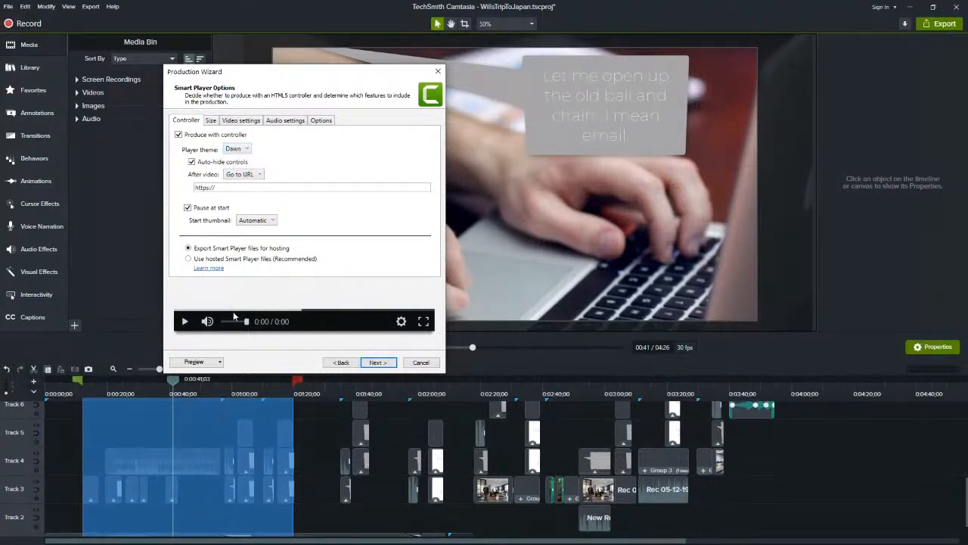
pyautogui.click(237, 150)
pyautogui.click(237, 160)
pyautogui.click(245, 151)
pyautogui.click(276, 156)
# Review the after-video actions, trying Go to URL, and choose Stop with Replay button with auto-hide controls and pause at start enabled
pyautogui.click(192, 162)
pyautogui.click(257, 175)
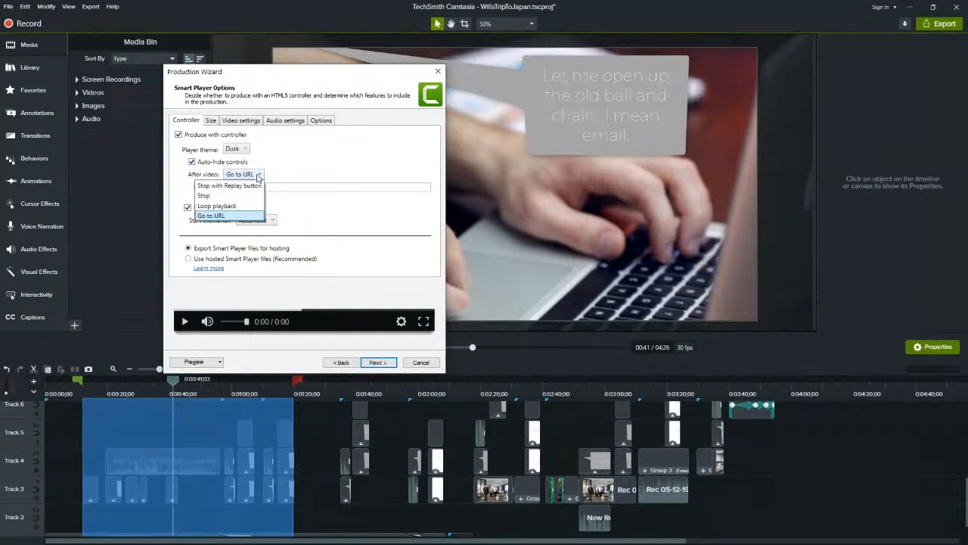
pyautogui.click(249, 188)
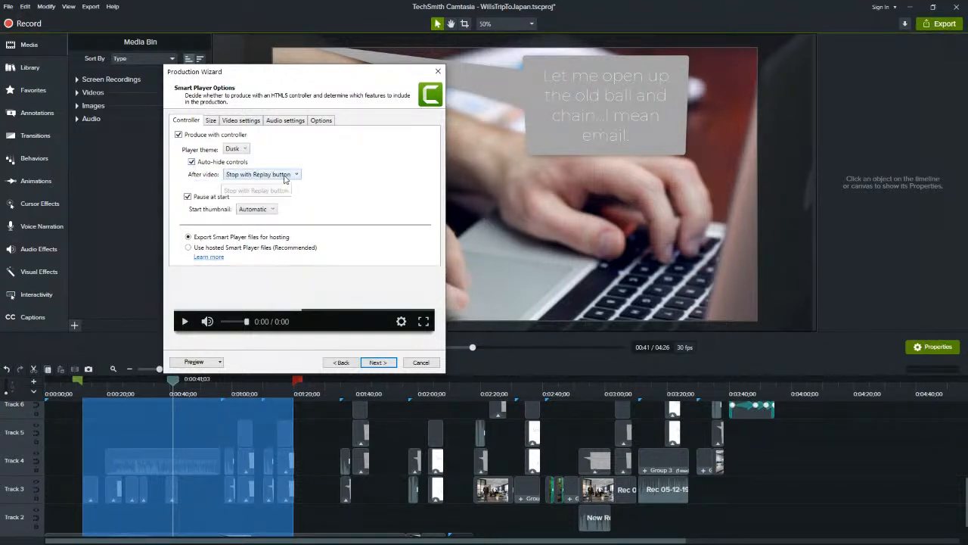
pyautogui.click(257, 176)
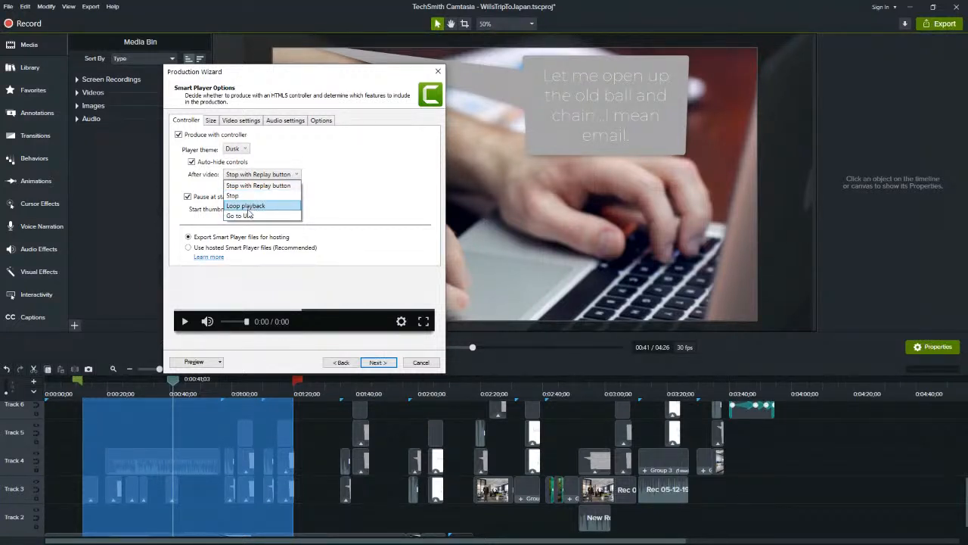
pyautogui.click(247, 217)
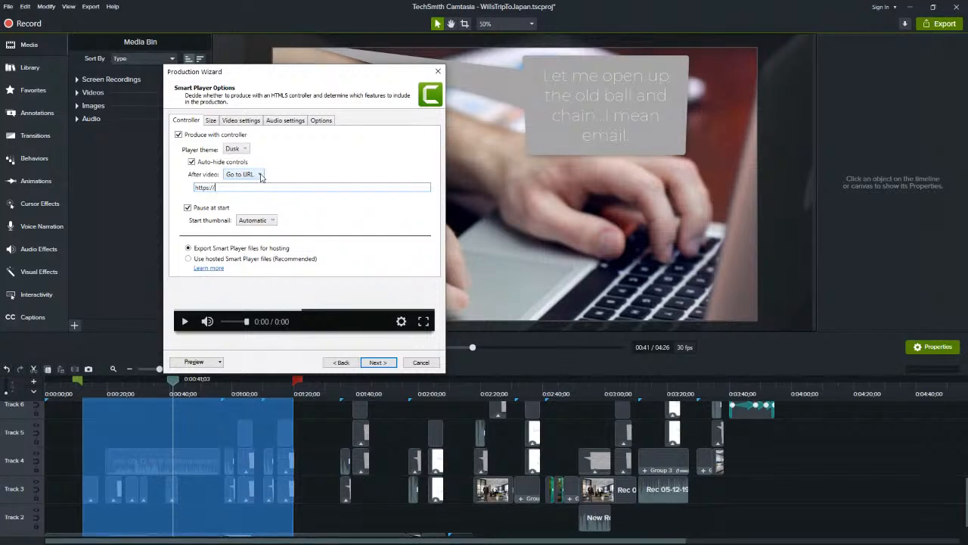
pyautogui.click(260, 175)
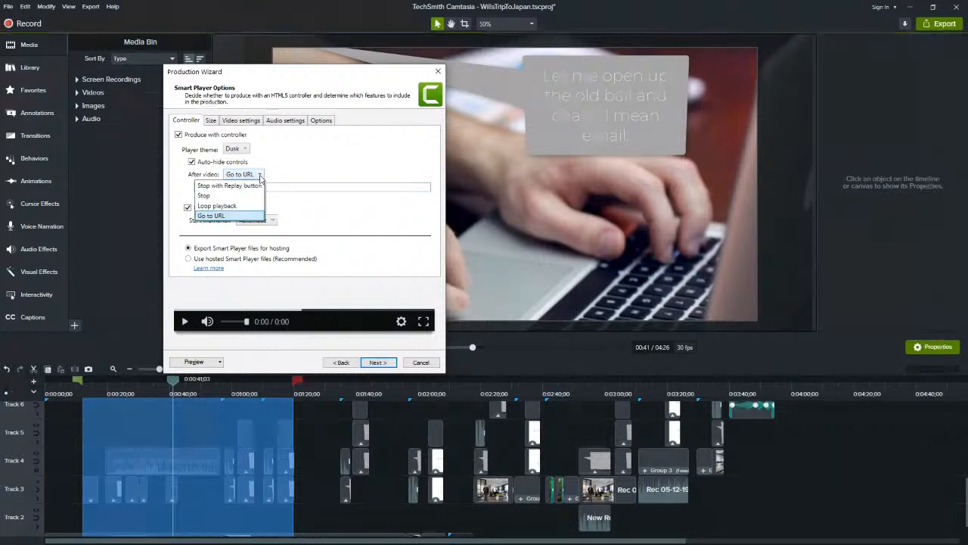
pyautogui.click(249, 186)
pyautogui.click(188, 196)
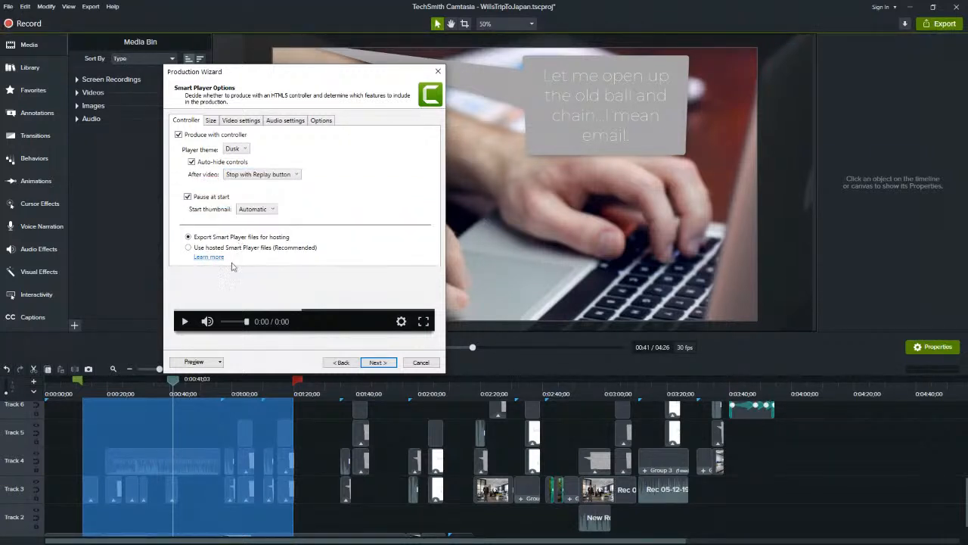
# Review the embed and video size fields along with the video and audio settings for the controller production
pyautogui.click(211, 121)
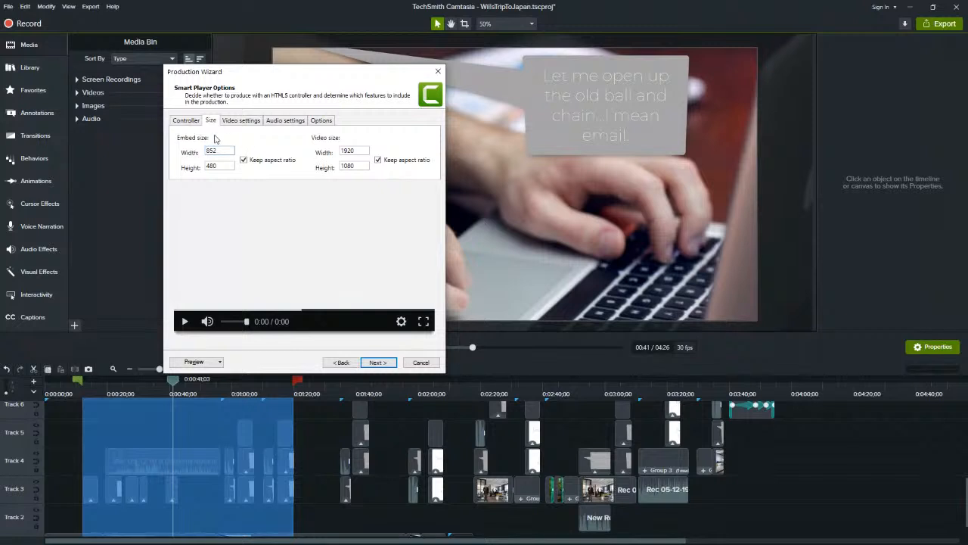
pyautogui.click(220, 166)
pyautogui.click(219, 151)
pyautogui.click(250, 121)
pyautogui.click(284, 124)
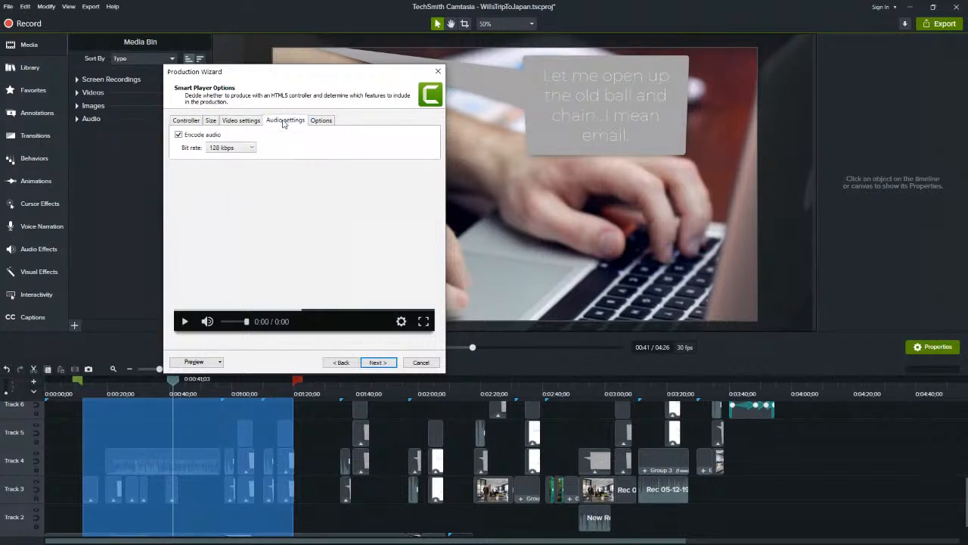
# Set the HTML title to "Wills Trip to Japan" and try the Table of contents option before clearing it
pyautogui.click(319, 123)
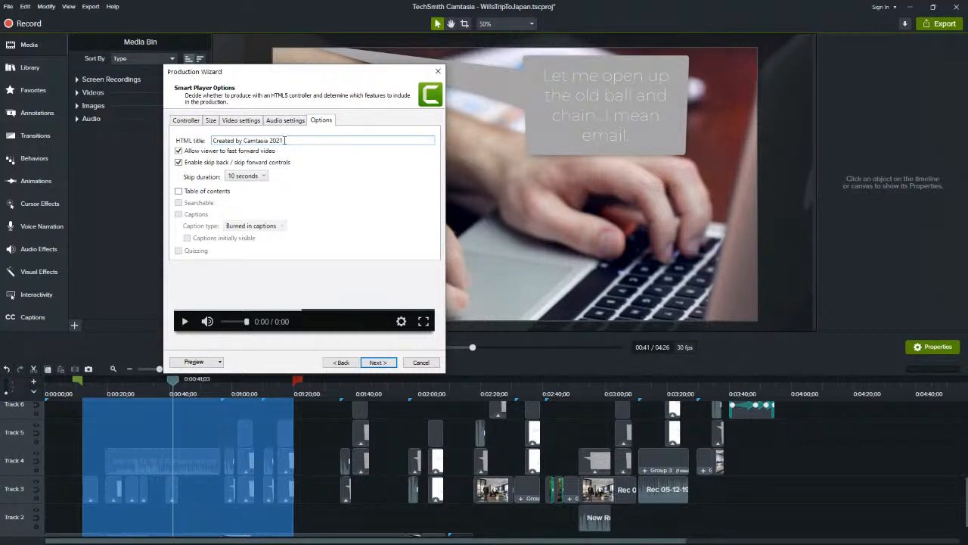
pyautogui.moveTo(286, 141); pyautogui.dragTo(211, 141)
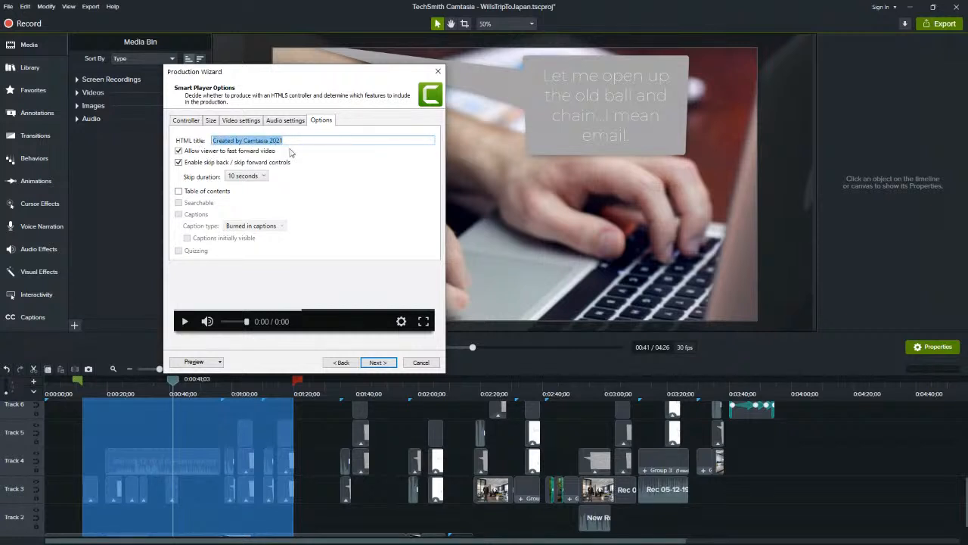
pyautogui.write('W')
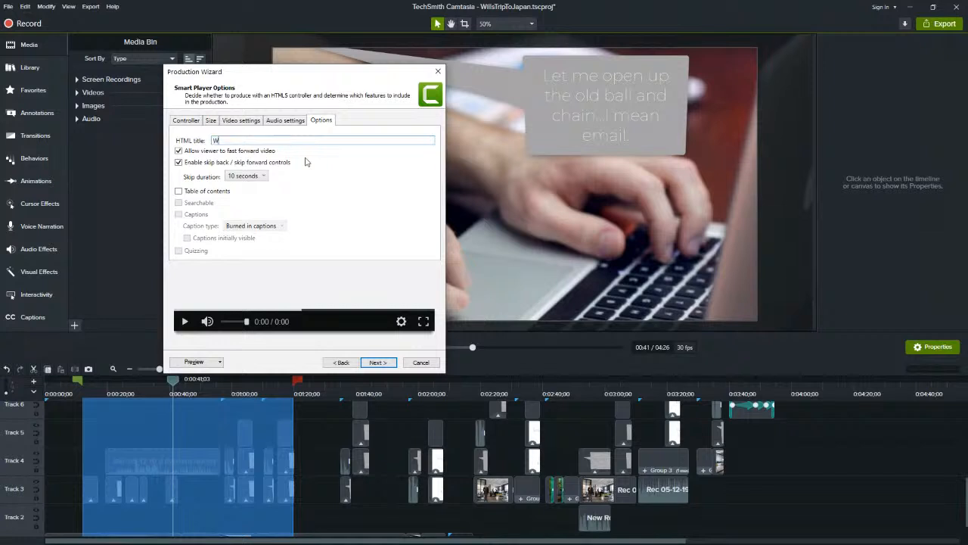
pyautogui.write('ills Trip to Japan')
pyautogui.click(181, 191)
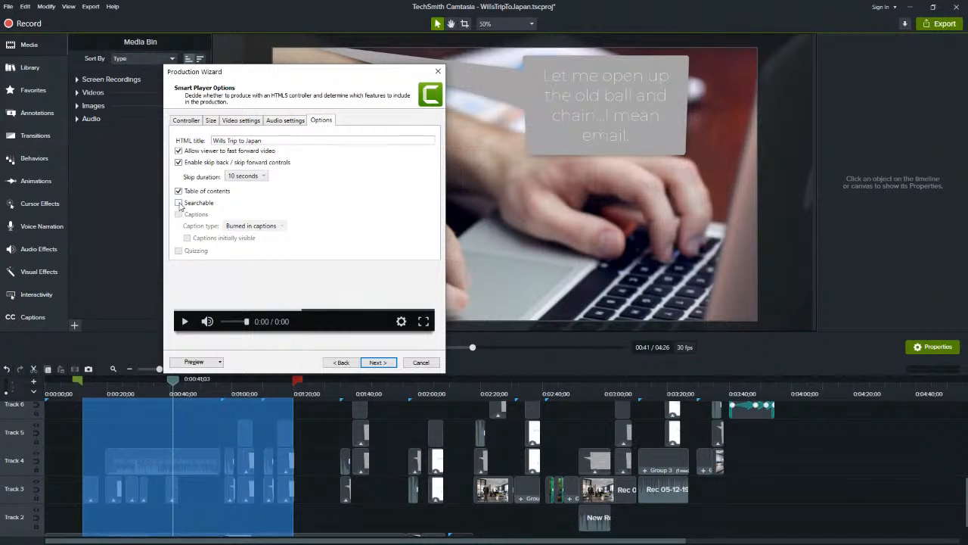
pyautogui.click(179, 191)
# Continue past the video options to the output page and examine the MP4 and accompanying files listed for production
pyautogui.click(378, 363)
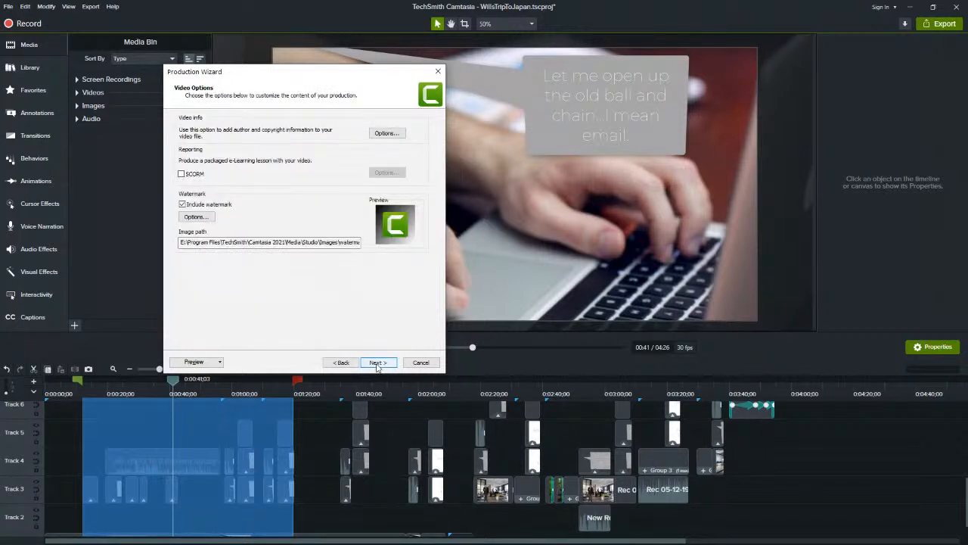
pyautogui.click(377, 363)
pyautogui.click(242, 257)
pyautogui.doubleClick(243, 258)
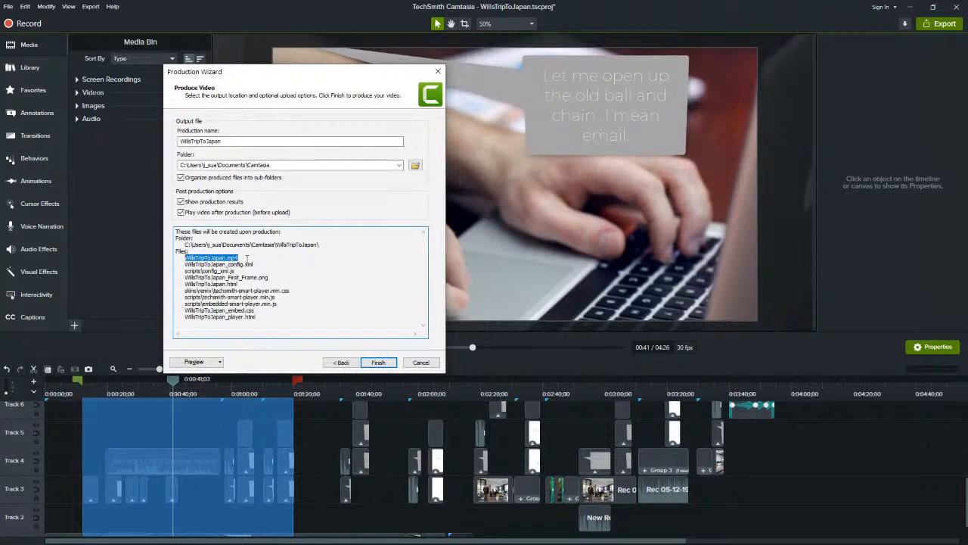
pyautogui.moveTo(261, 317); pyautogui.dragTo(180, 263)
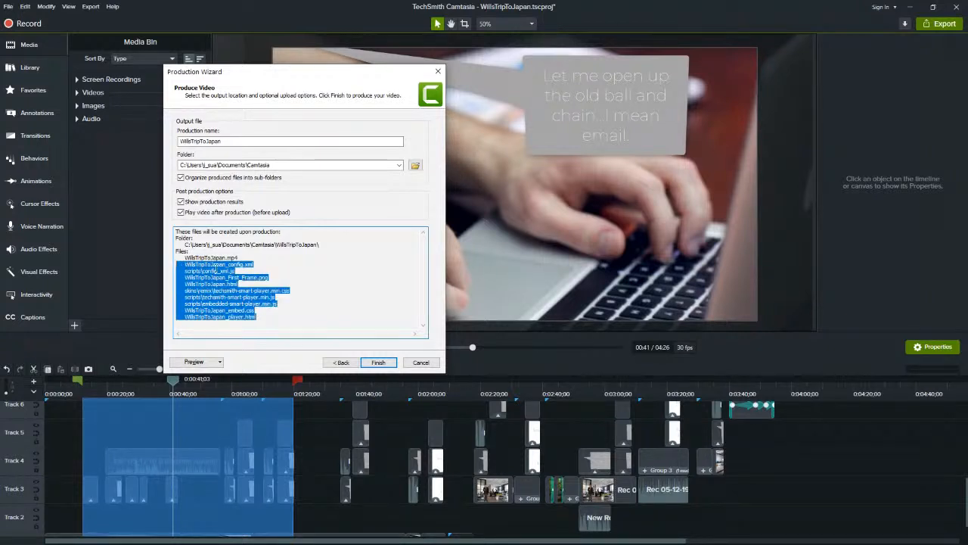
pyautogui.click(242, 271)
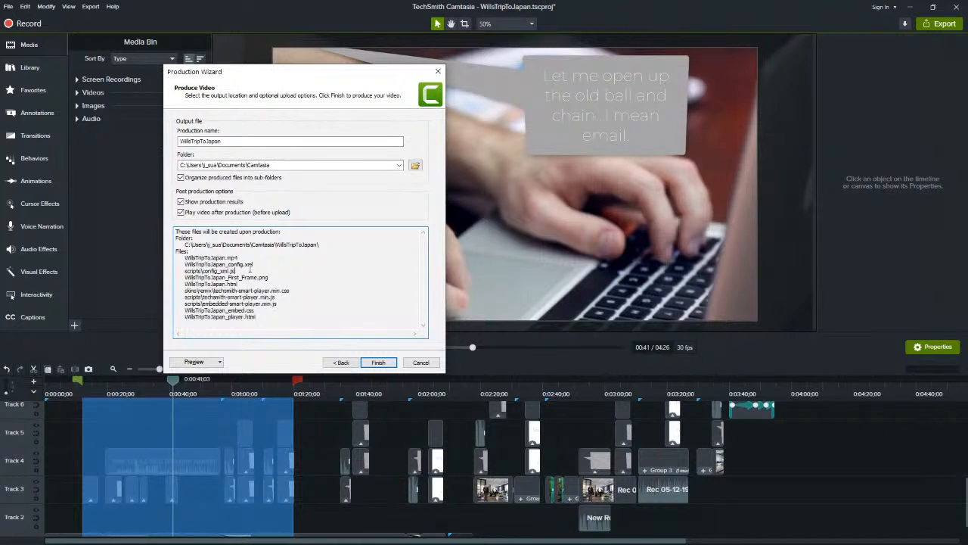
# Examine the configuration, first-frame PNG, main HTML and player HTML files in the list of files for production
pyautogui.moveTo(253, 264); pyautogui.dragTo(218, 271)
pyautogui.moveTo(268, 278); pyautogui.dragTo(183, 277)
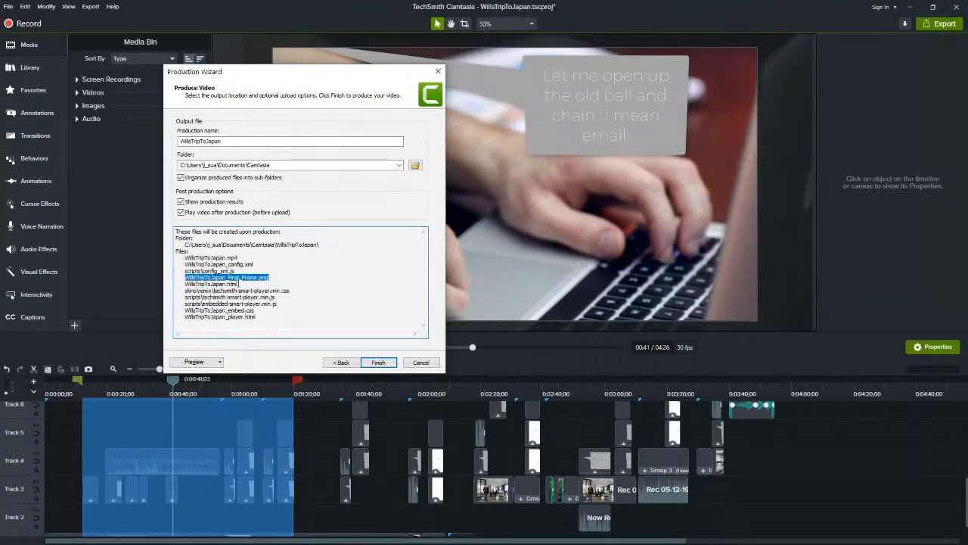
pyautogui.click(239, 284)
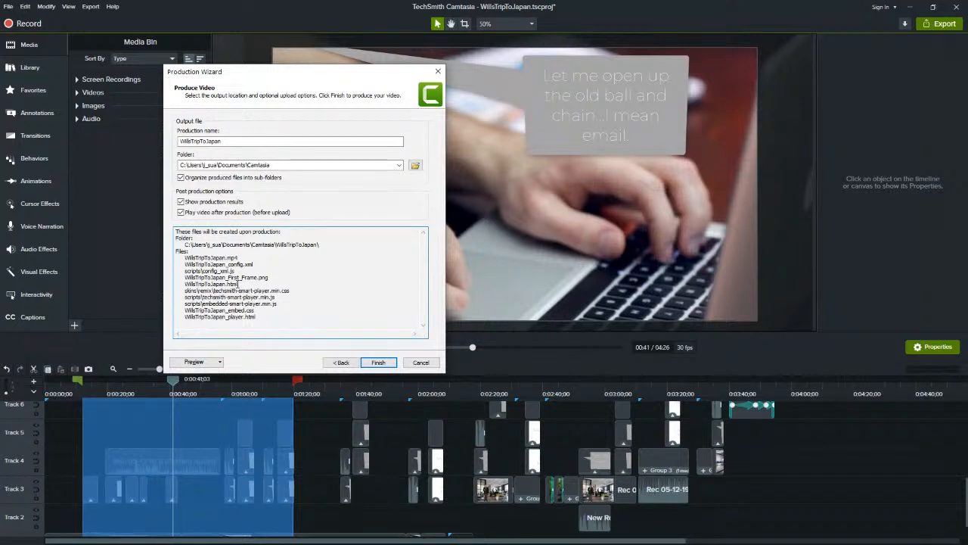
pyautogui.moveTo(240, 283); pyautogui.dragTo(186, 286)
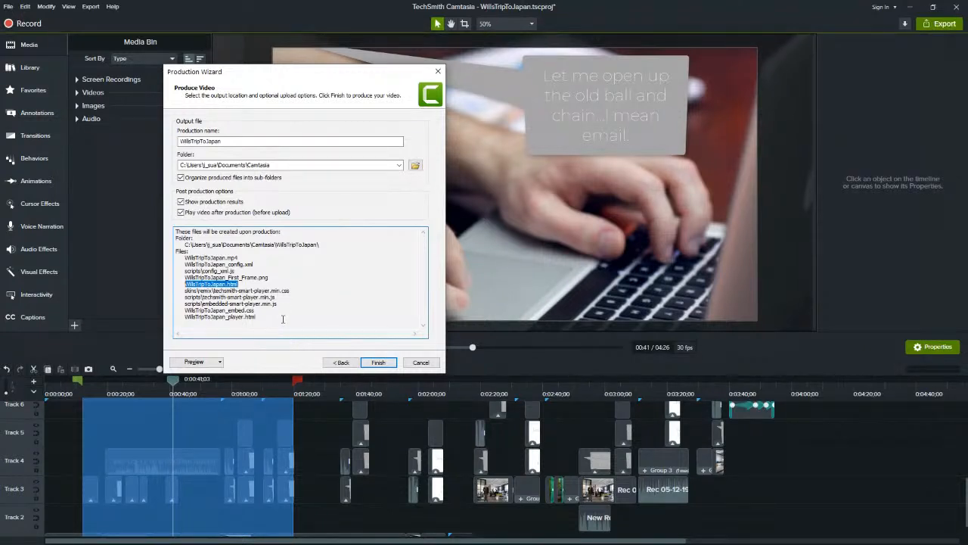
pyautogui.moveTo(259, 318); pyautogui.dragTo(186, 319)
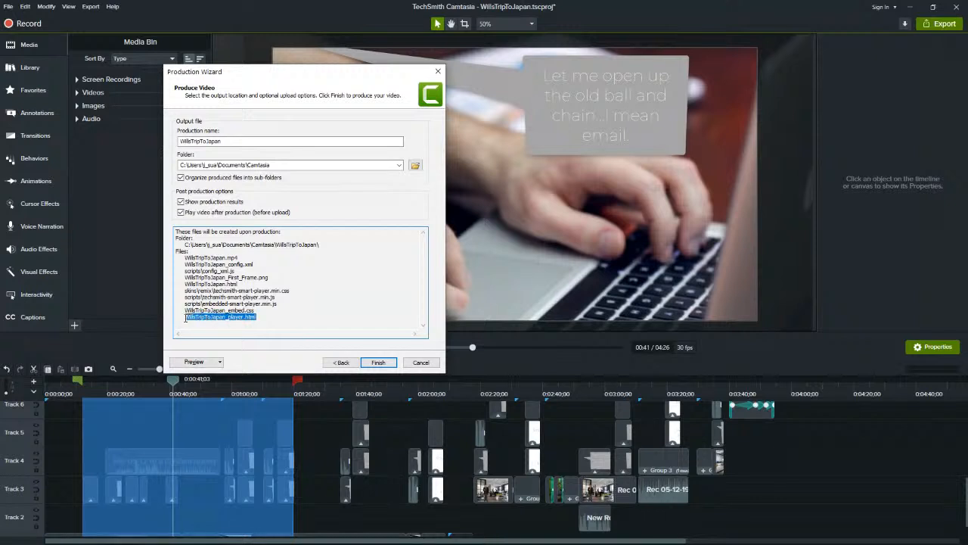
pyautogui.click(266, 316)
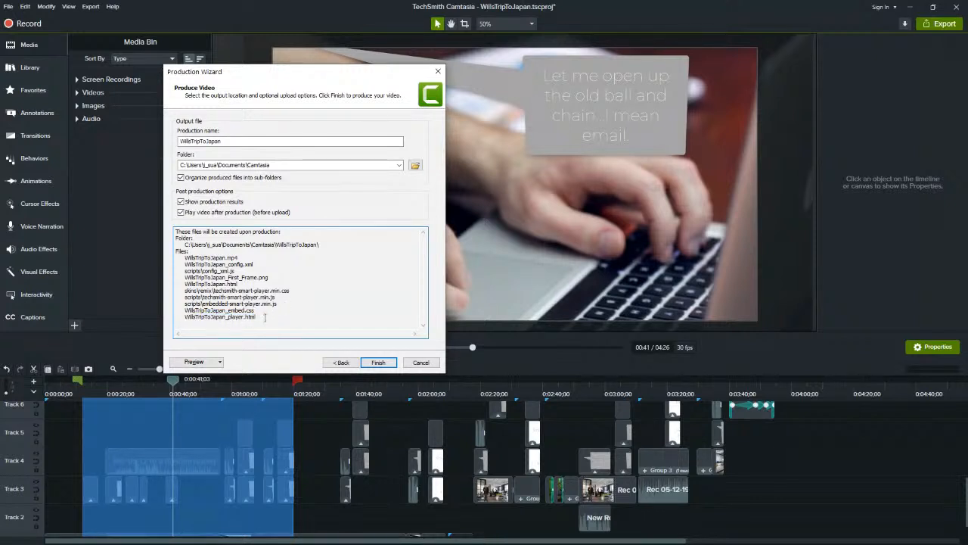
# Examine the skin, script and embed CSS files, along with the complete list of files for production
pyautogui.moveTo(266, 313); pyautogui.dragTo(290, 285)
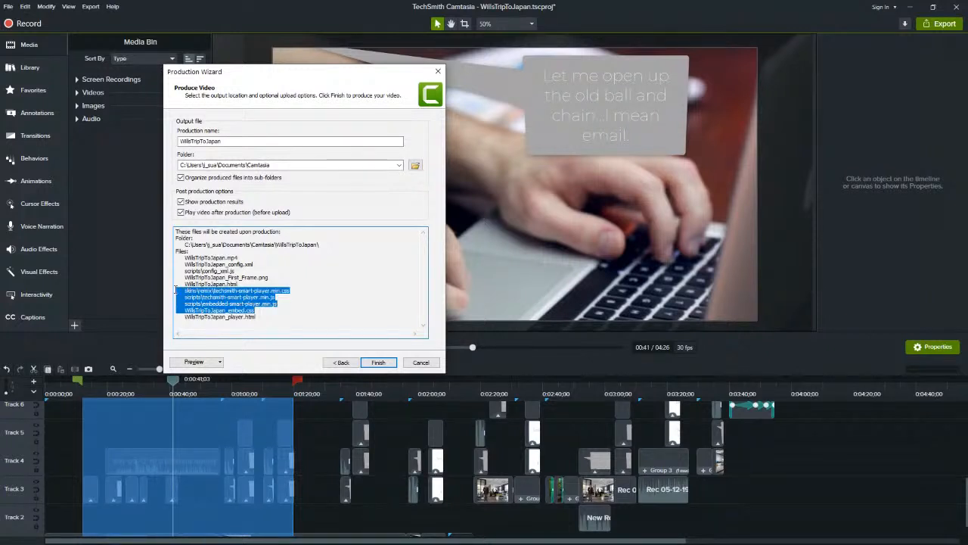
pyautogui.click(317, 309)
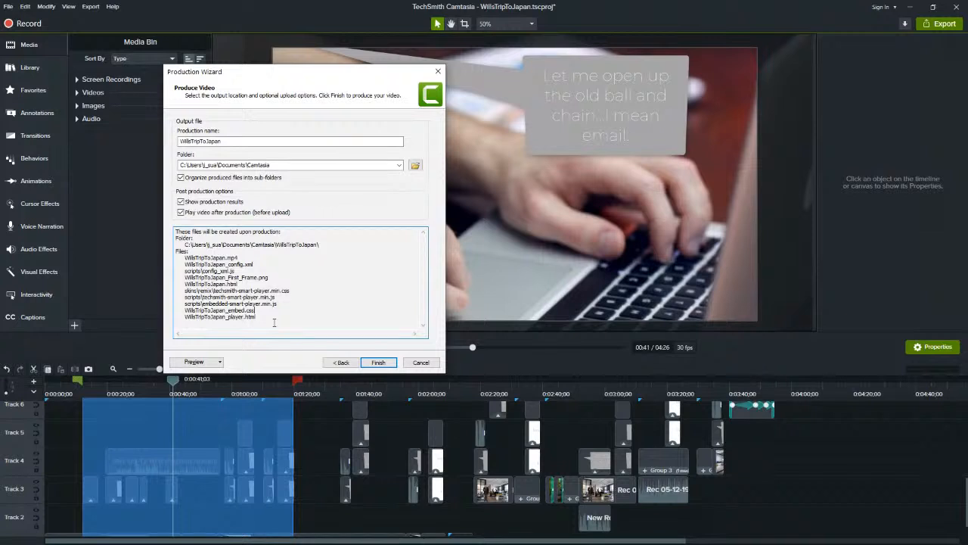
pyautogui.moveTo(257, 318); pyautogui.dragTo(179, 258)
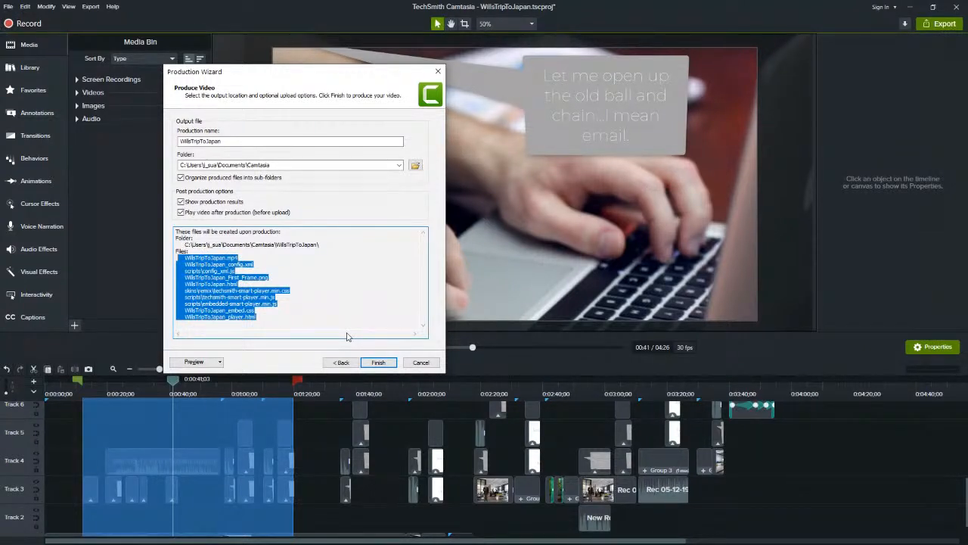
pyautogui.moveTo(286, 318); pyautogui.dragTo(157, 257)
pyautogui.click(273, 306)
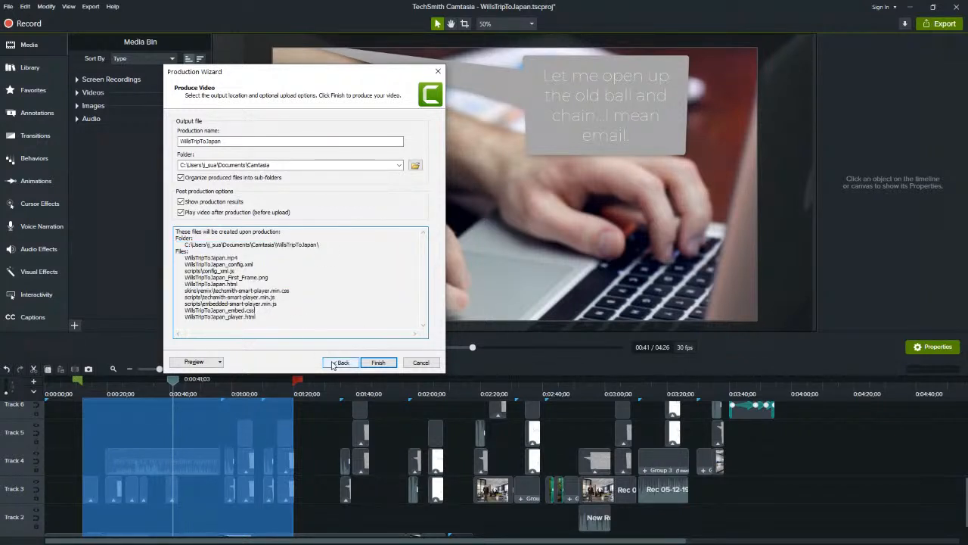
# Return to the Smart Player controller options, turn off Produce with controller, and check the resulting SCORM and watermark options
pyautogui.click(341, 363)
pyautogui.click(339, 363)
pyautogui.click(376, 362)
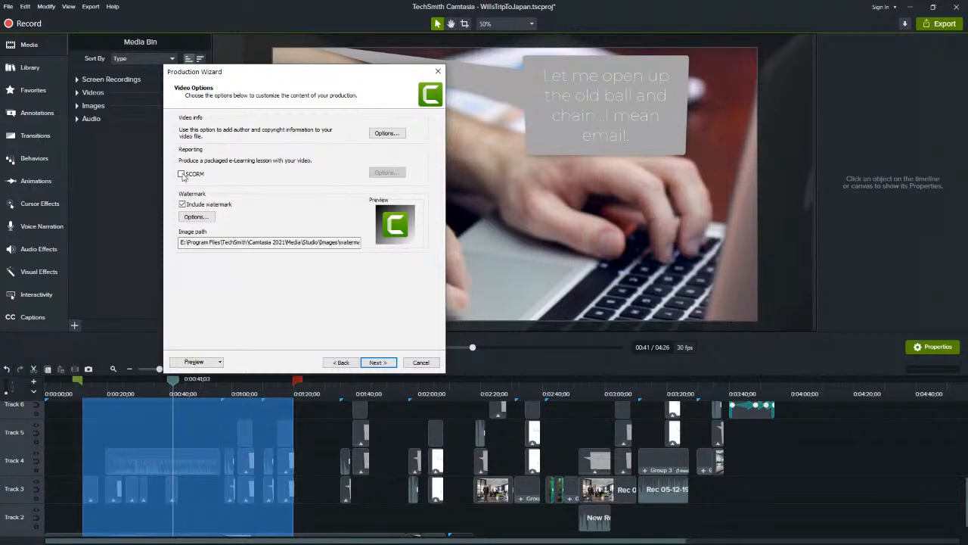
pyautogui.click(342, 363)
pyautogui.click(189, 121)
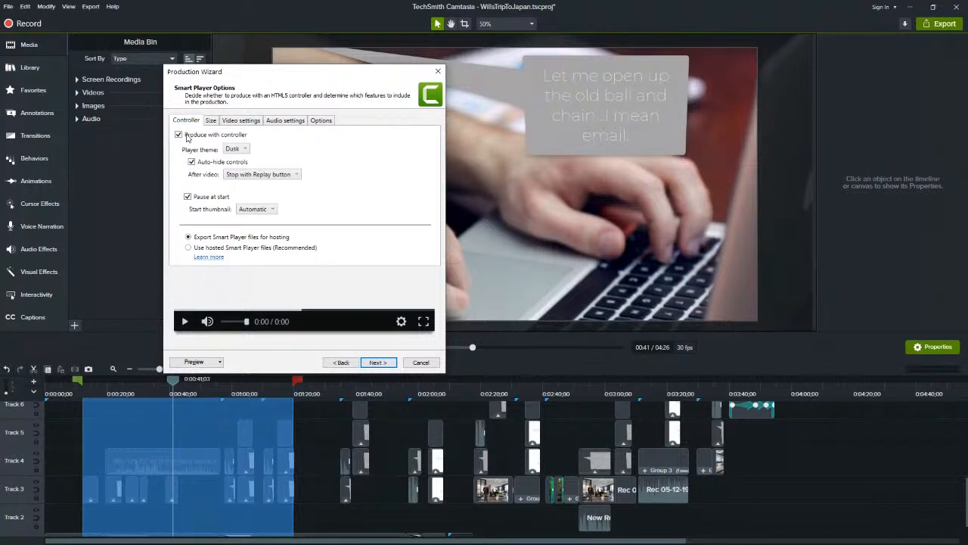
pyautogui.click(178, 134)
pyautogui.click(372, 362)
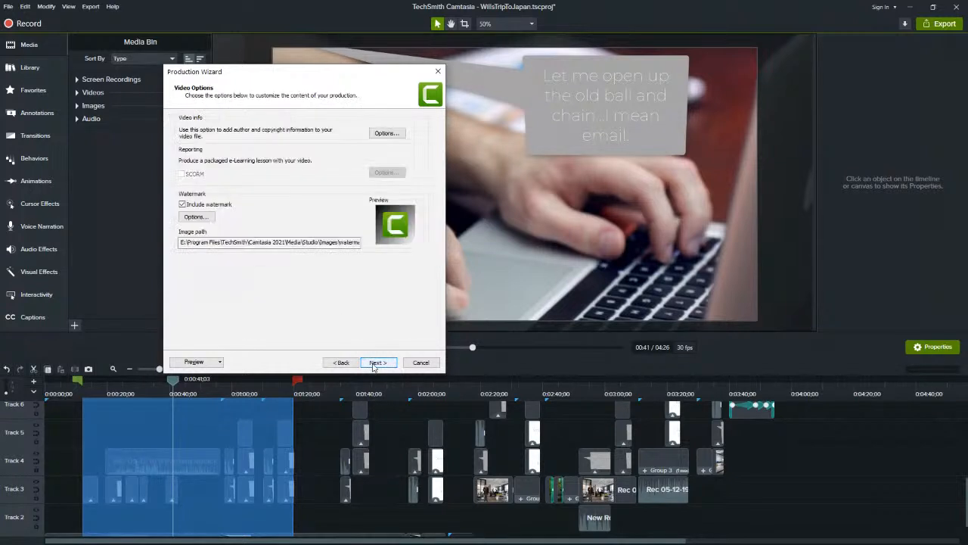
pyautogui.click(342, 362)
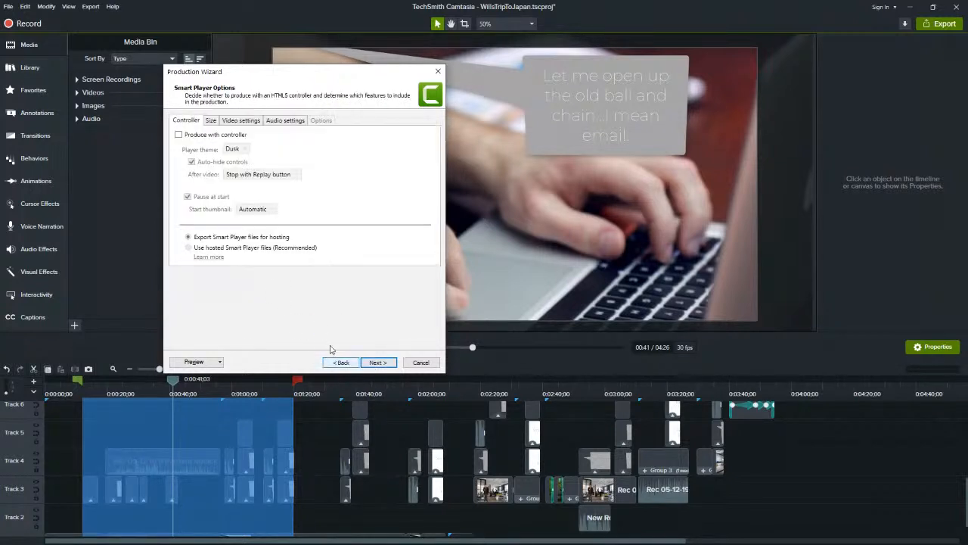
# Turn Produce with controller back on, enable SCORM reporting in the video options, and open the SCORM manifest options
pyautogui.click(179, 135)
pyautogui.click(377, 362)
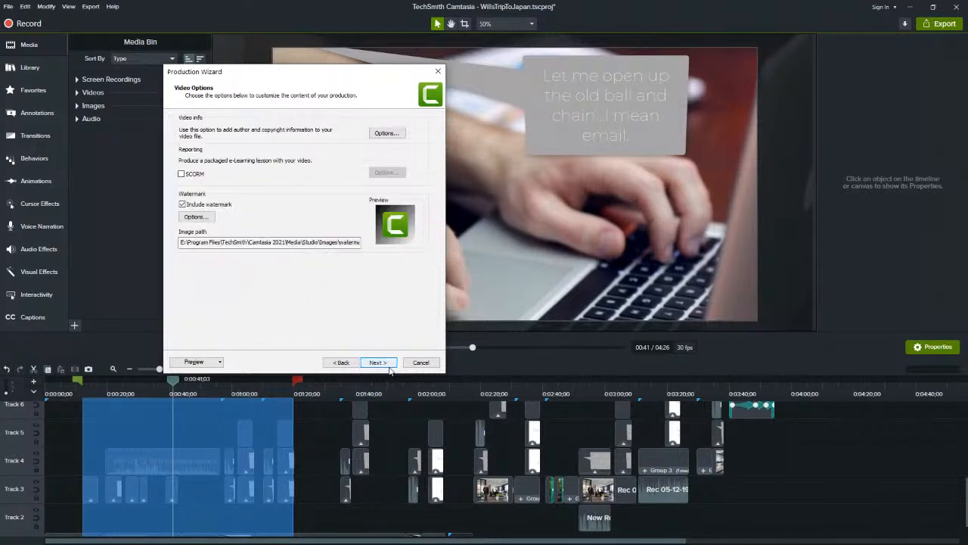
pyautogui.click(181, 174)
pyautogui.click(386, 172)
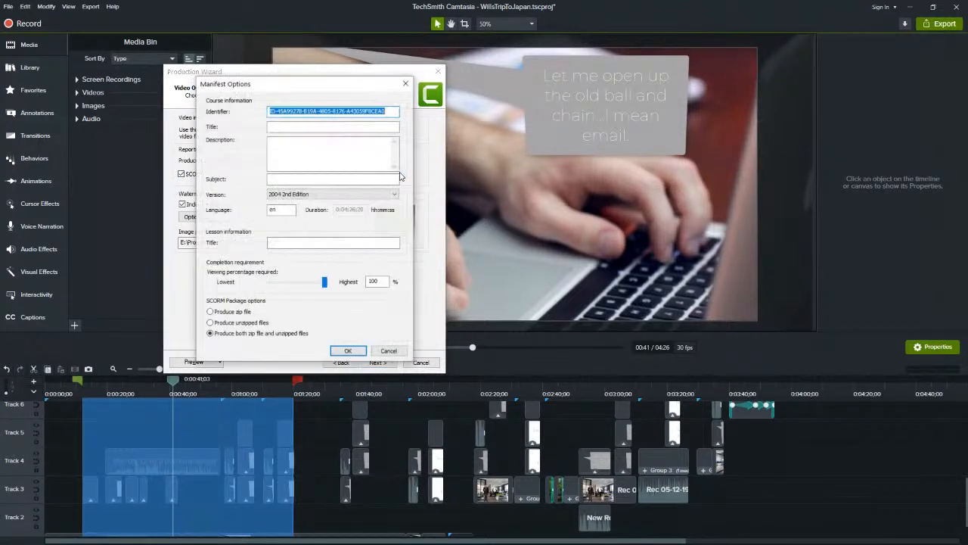
# Examine the manifest's course information fields, including identifier, title and description, and the available SCORM versions, keeping 2004 2nd Edition
pyautogui.click(322, 111)
pyautogui.moveTo(323, 88); pyautogui.dragTo(344, 127)
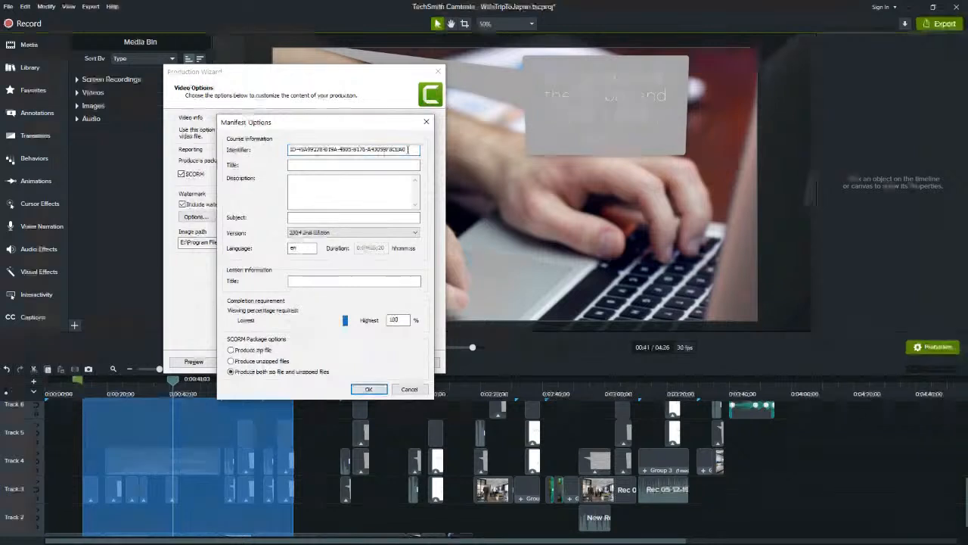
pyautogui.moveTo(408, 149); pyautogui.dragTo(287, 149)
pyautogui.click(302, 164)
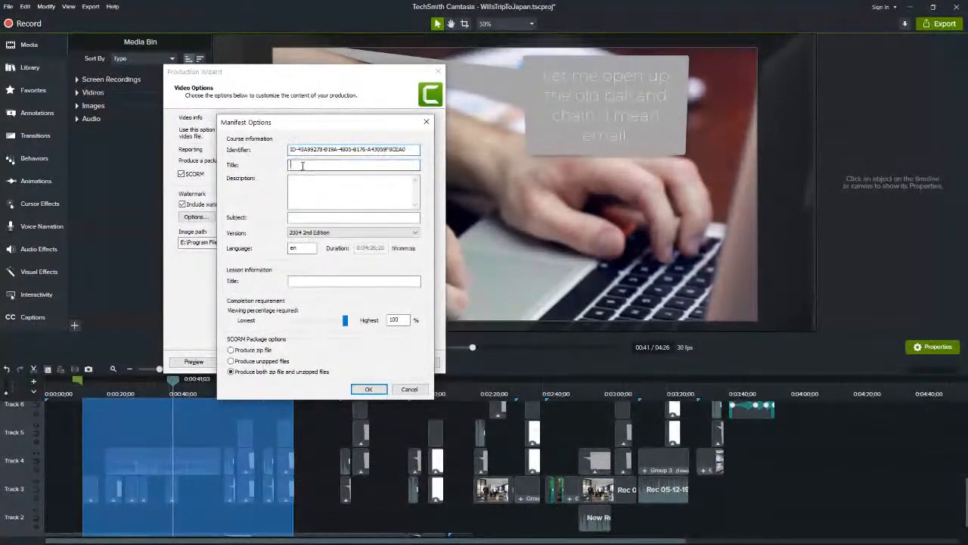
pyautogui.click(305, 185)
pyautogui.click(307, 233)
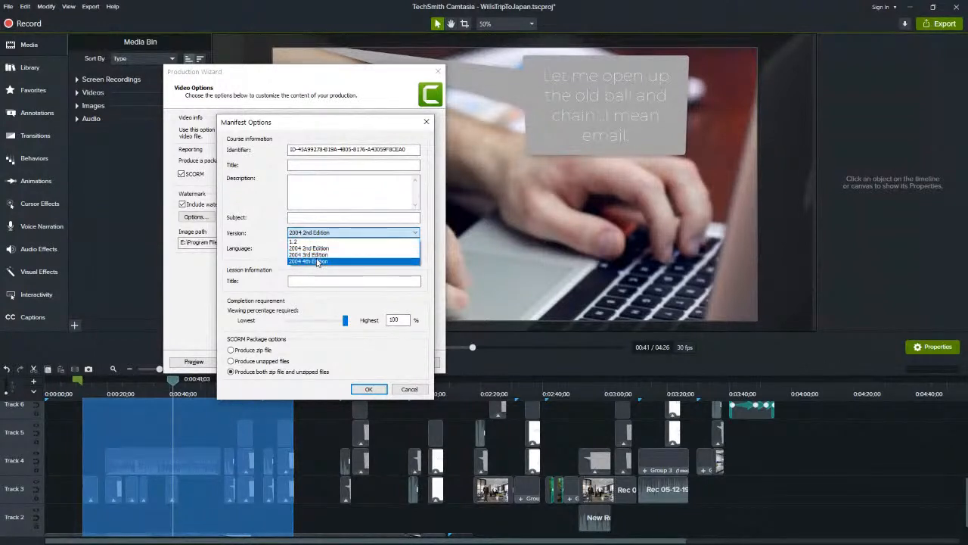
pyautogui.click(267, 251)
pyautogui.click(301, 248)
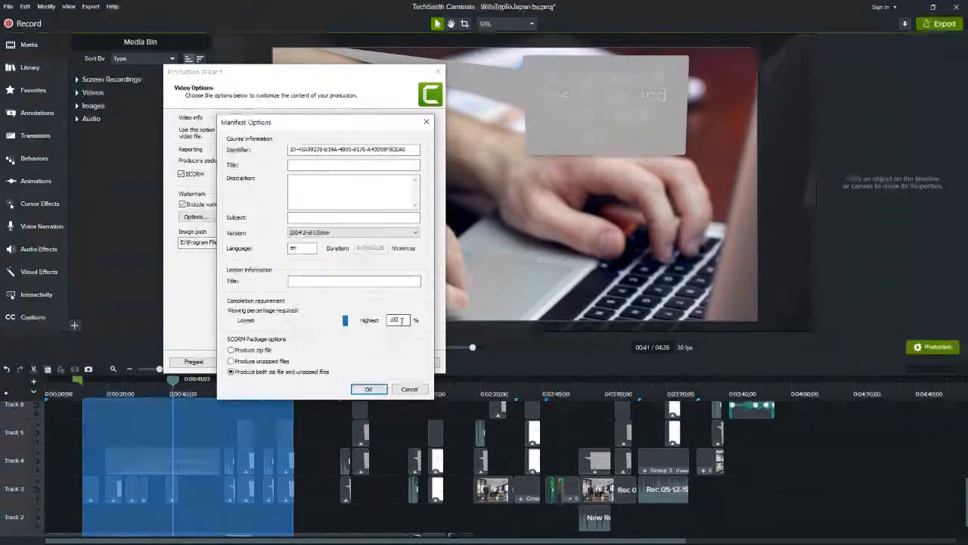
# Try the lowest and highest viewing percentages for the completion requirement, and set the required percentage to 26%
pyautogui.moveTo(345, 320); pyautogui.dragTo(287, 320)
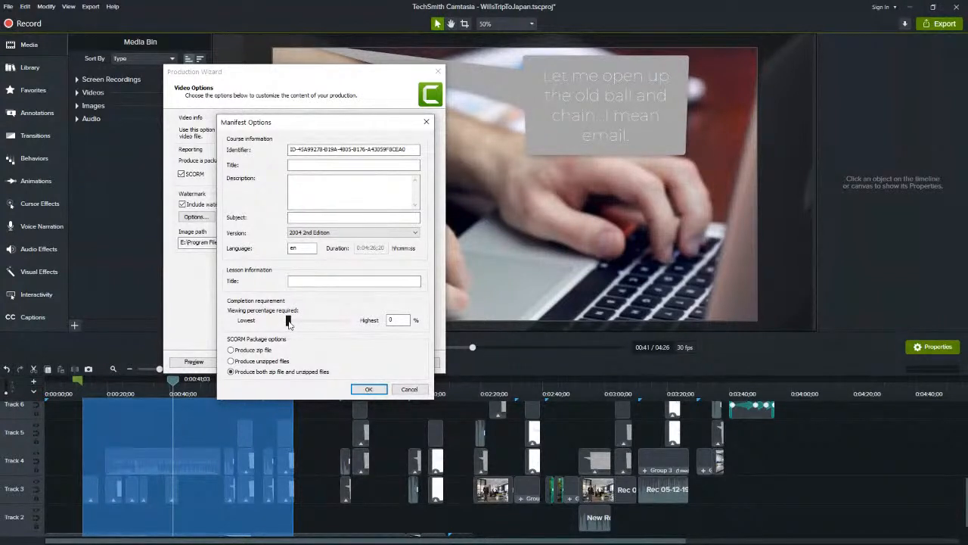
pyautogui.moveTo(289, 324); pyautogui.dragTo(345, 322)
pyautogui.doubleClick(400, 319)
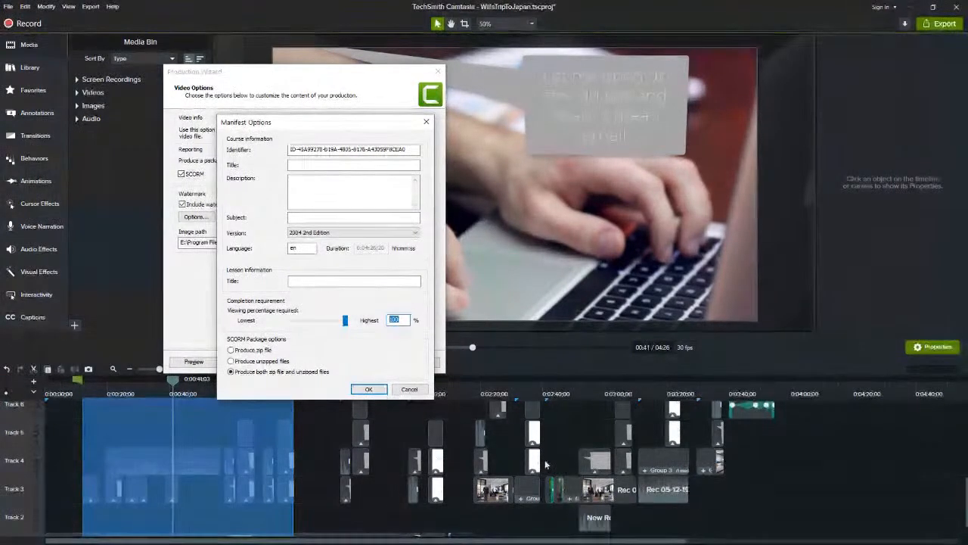
pyautogui.click(401, 320)
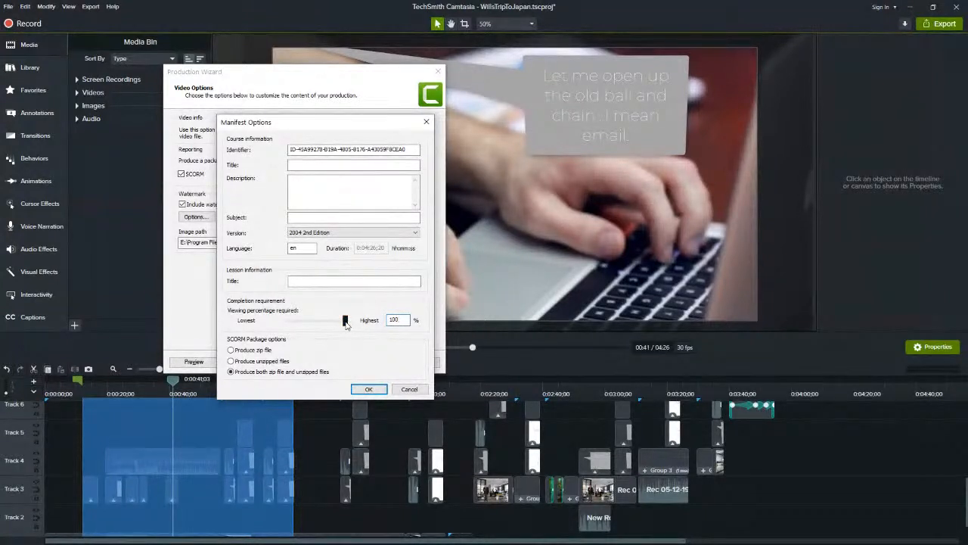
pyautogui.moveTo(345, 321); pyautogui.dragTo(305, 326)
# Go through the SCORM package options, keep Produce both zip file and unzipped files, and accept the manifest options
pyautogui.click(231, 350)
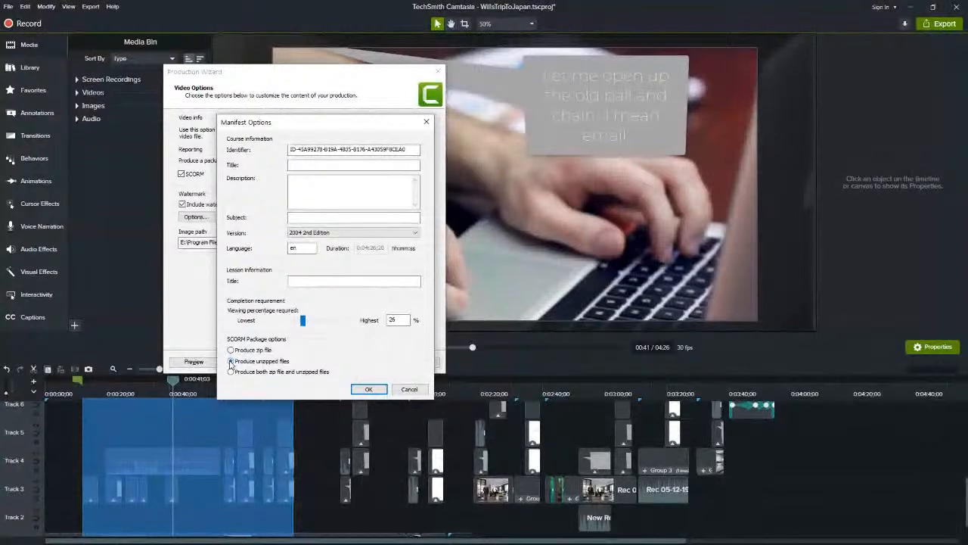
pyautogui.click(231, 361)
pyautogui.click(231, 372)
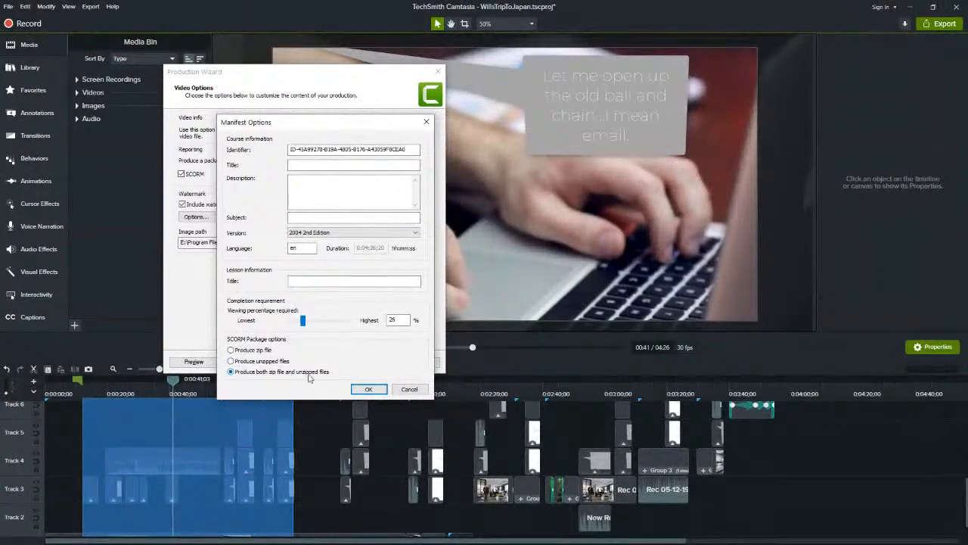
pyautogui.click(368, 389)
# Continue to the output page and examine the zip, MP4 and player files listed for the SCORM production
pyautogui.click(378, 361)
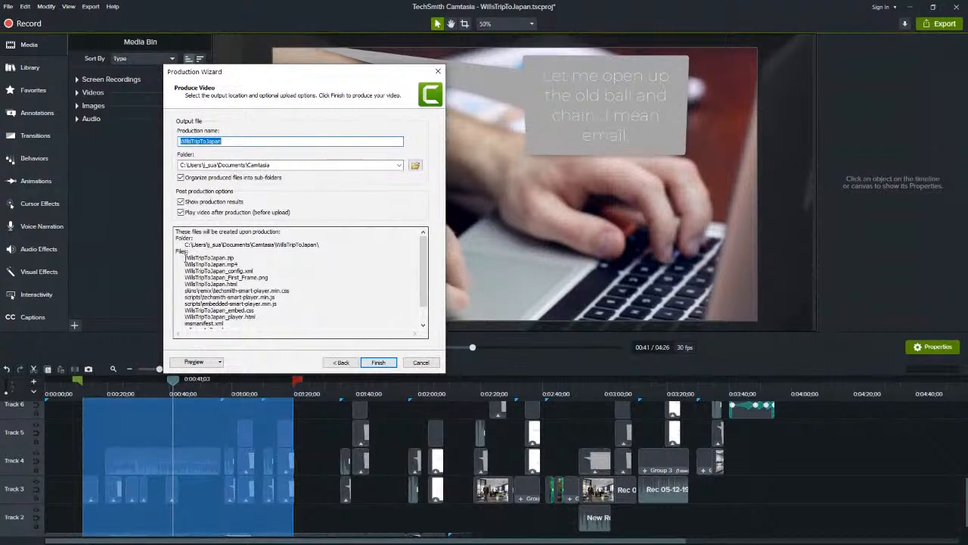
pyautogui.moveTo(185, 257); pyautogui.dragTo(237, 258)
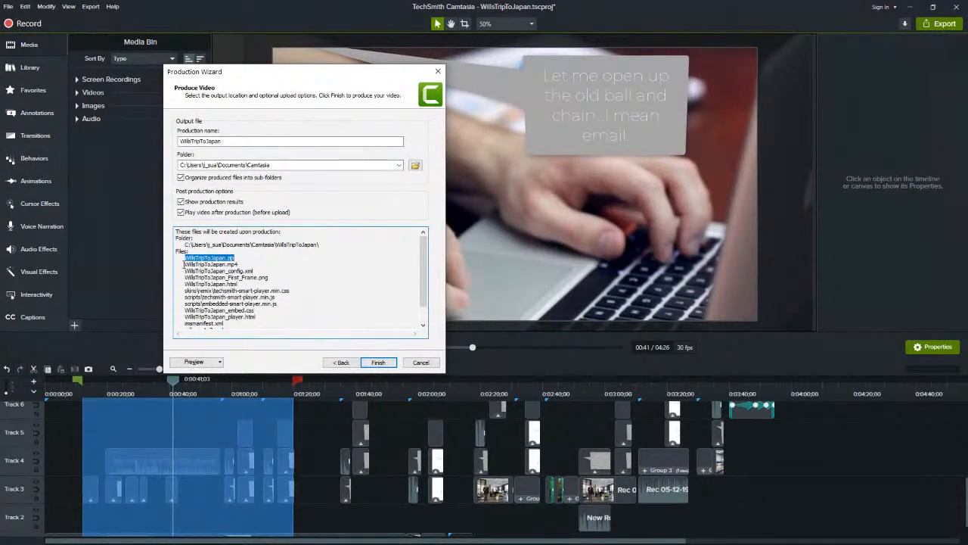
pyautogui.moveTo(184, 264); pyautogui.dragTo(269, 290)
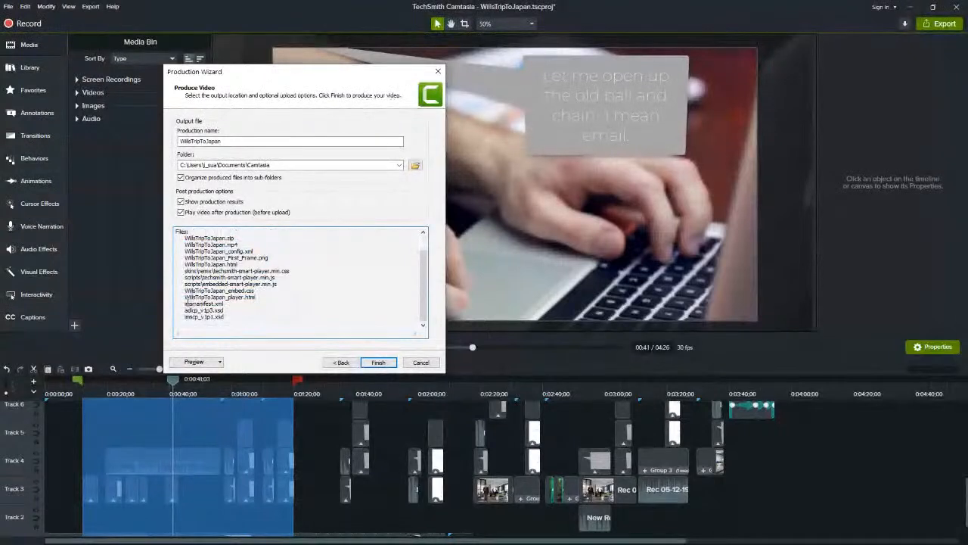
# Examine the manifest XML and XSD files at the end of the production list, and cancel the production
pyautogui.moveTo(184, 304)
pyautogui.mouseDown()
pyautogui.moveTo(226, 303)
pyautogui.moveTo(185, 303)
pyautogui.mouseUp()
pyautogui.click(231, 304)
pyautogui.moveTo(225, 318); pyautogui.dragTo(180, 312)
pyautogui.click(246, 312)
pyautogui.scroll(1, 235, 308)
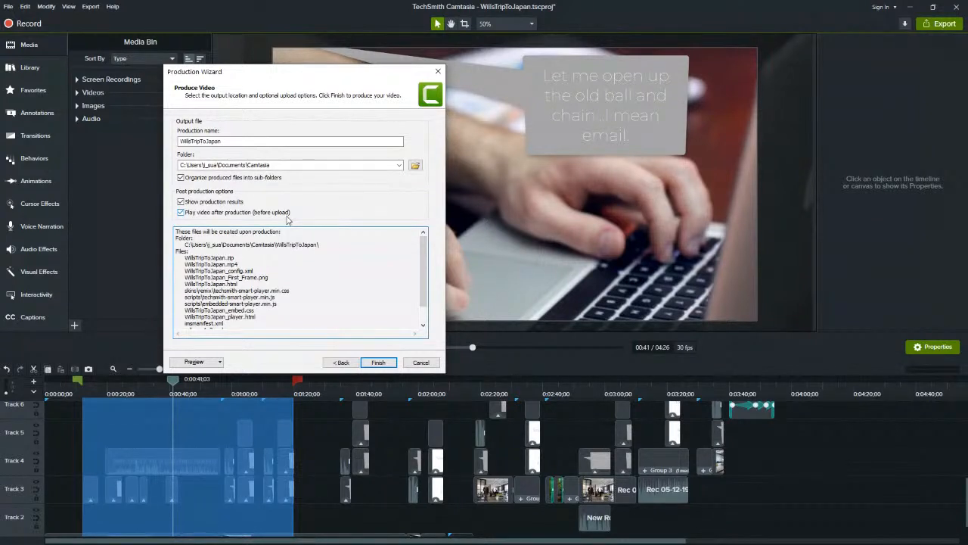
pyautogui.click(418, 364)
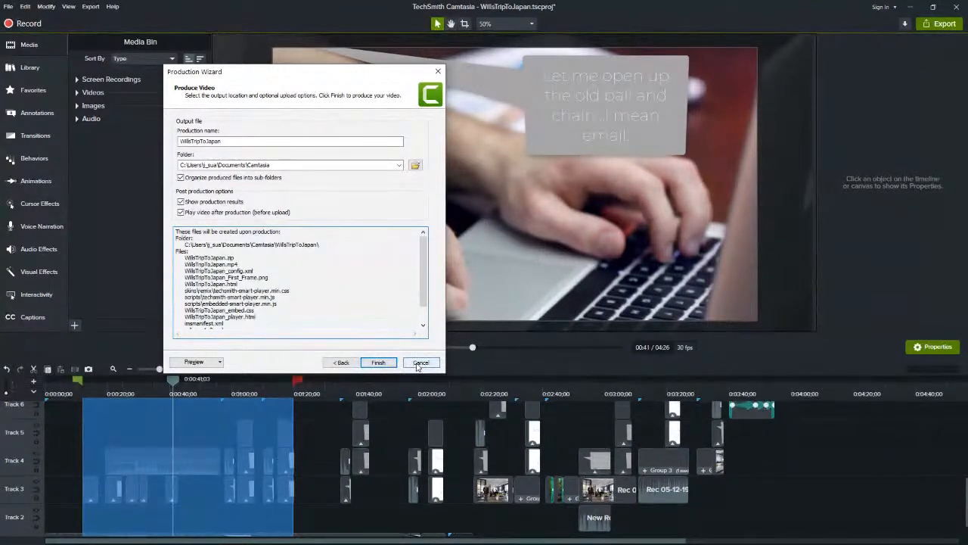